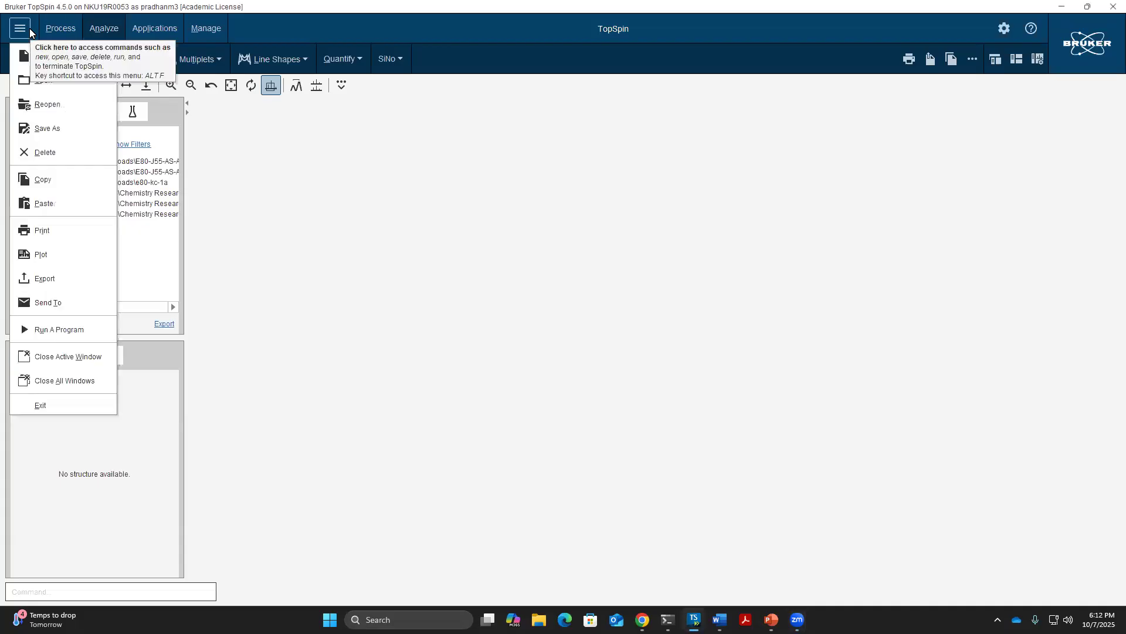
Open experiment 10 of the e80-kc-1a dataset from Downloads in standard Bruker format
left_click(44, 81)
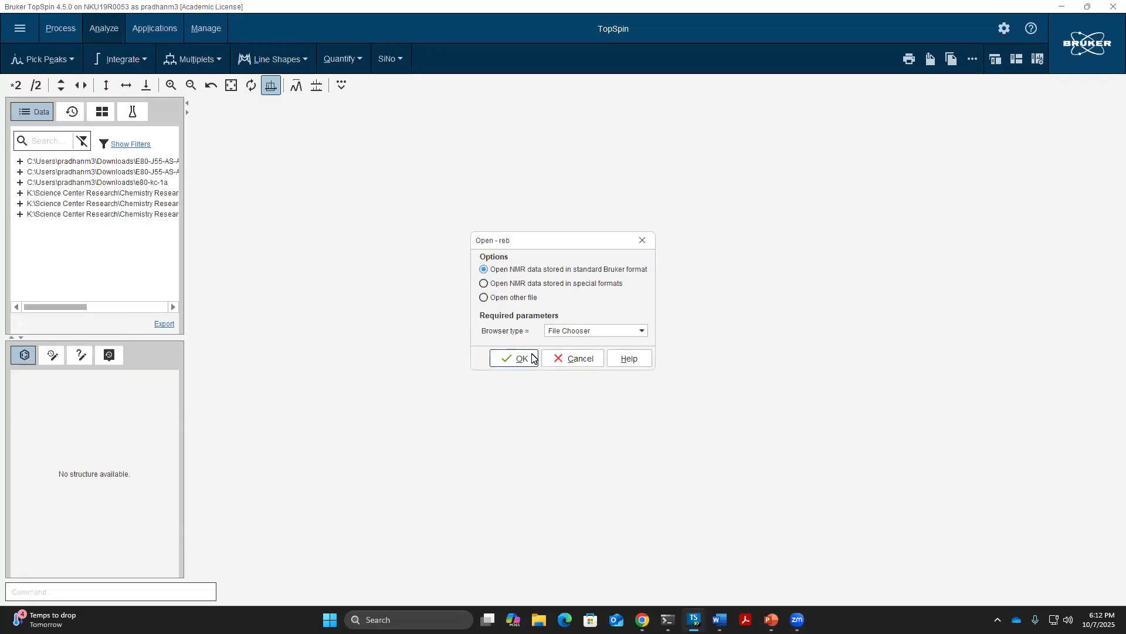
left_click(532, 357)
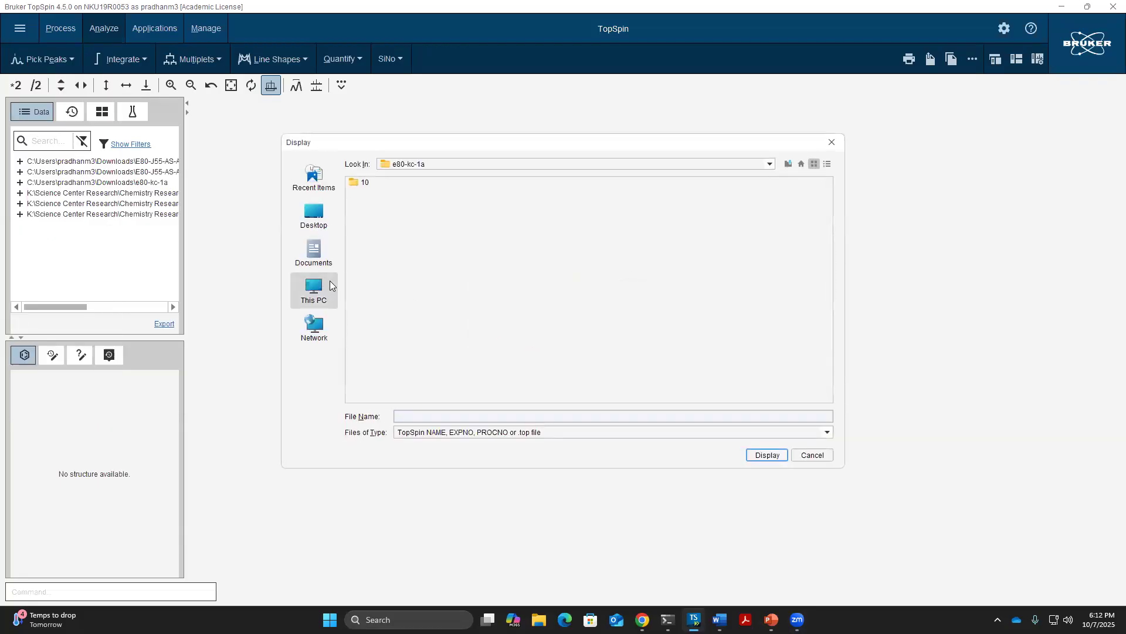
left_click(314, 219)
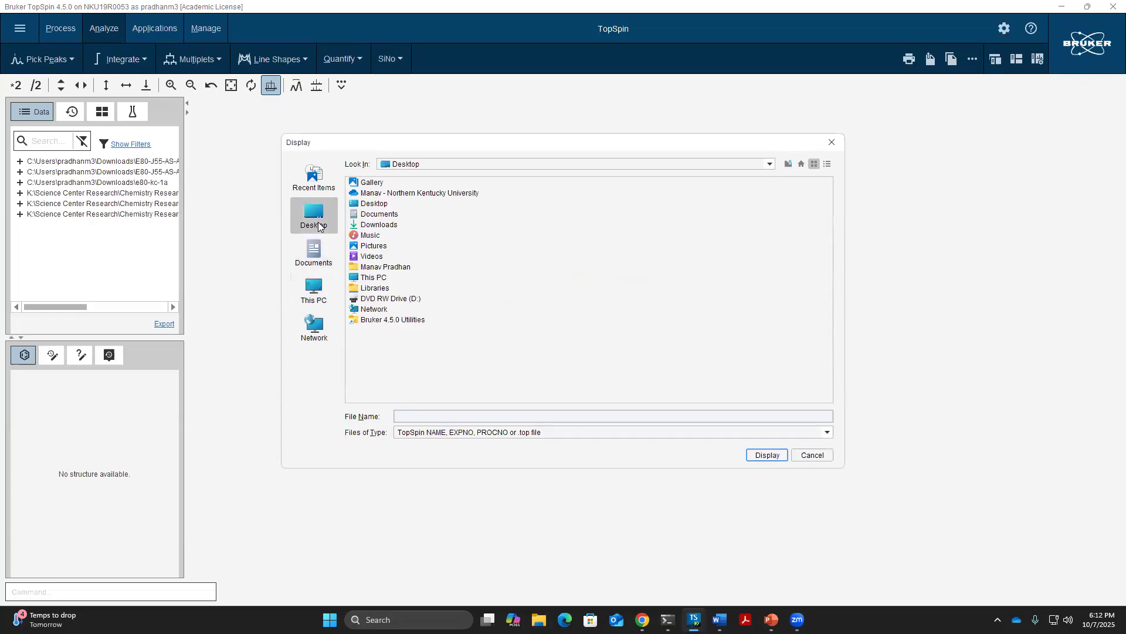
left_click(384, 226)
double_click(385, 226)
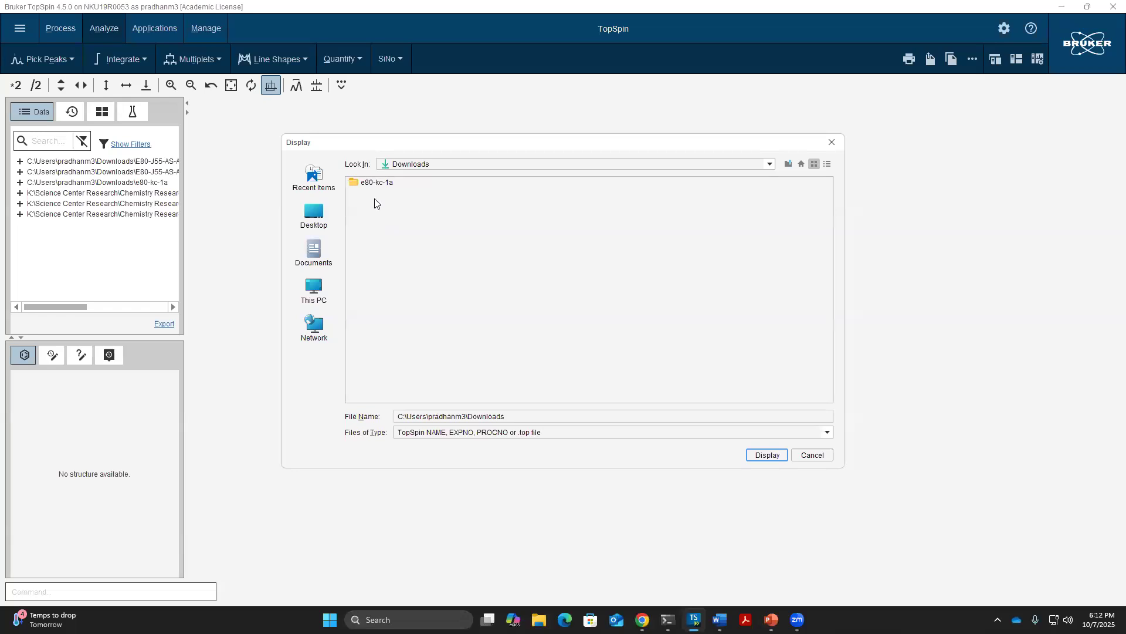
left_click(369, 185)
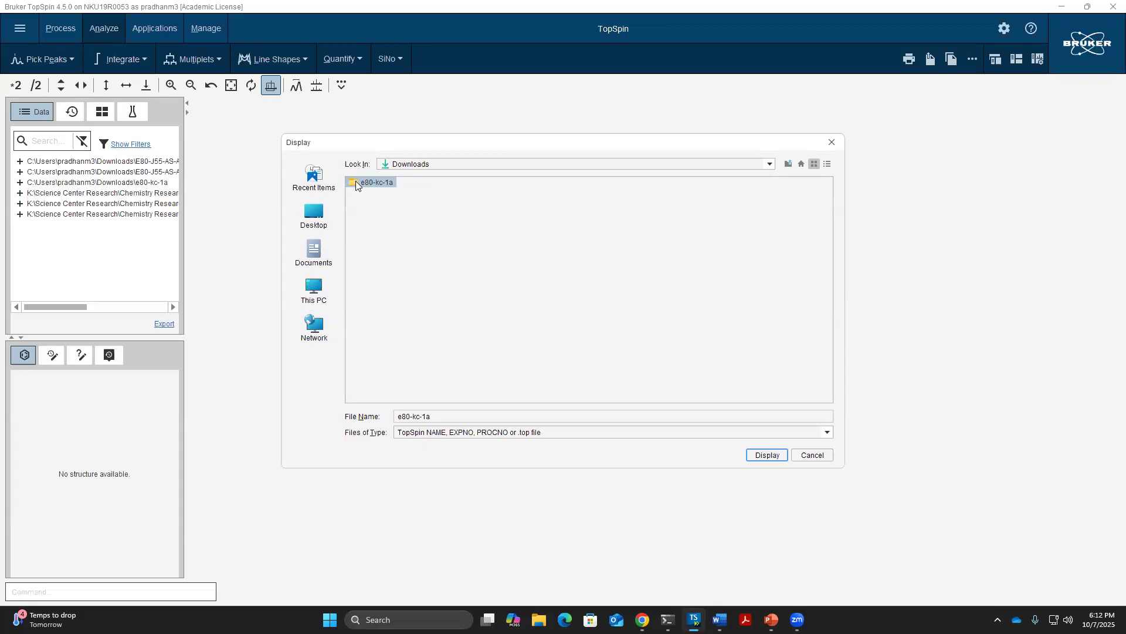
double_click(369, 182)
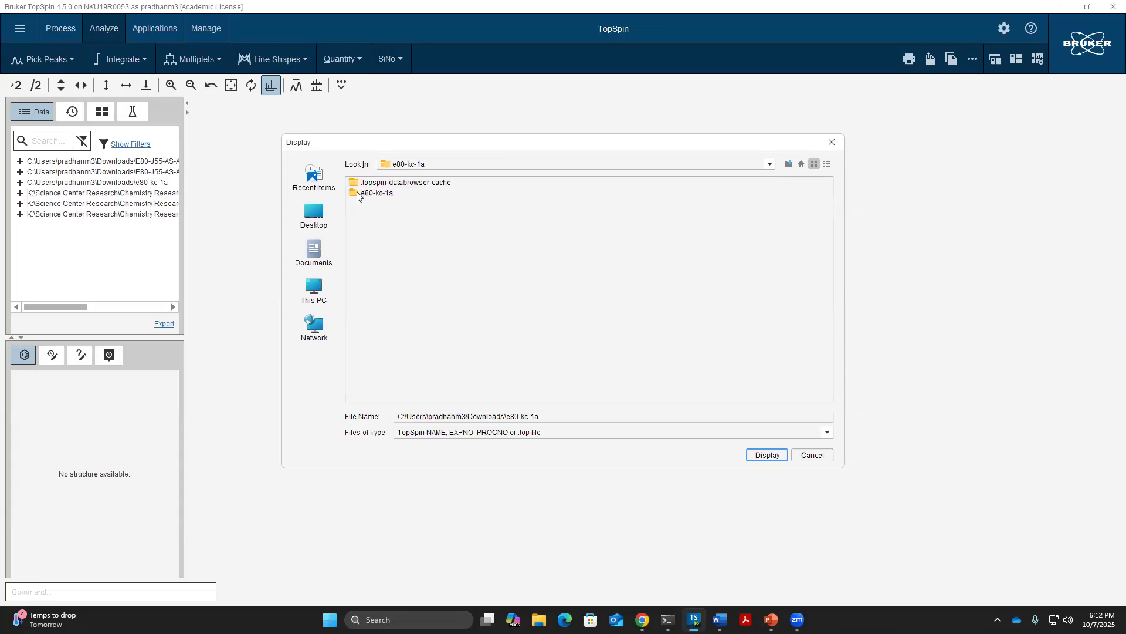
left_click(355, 195)
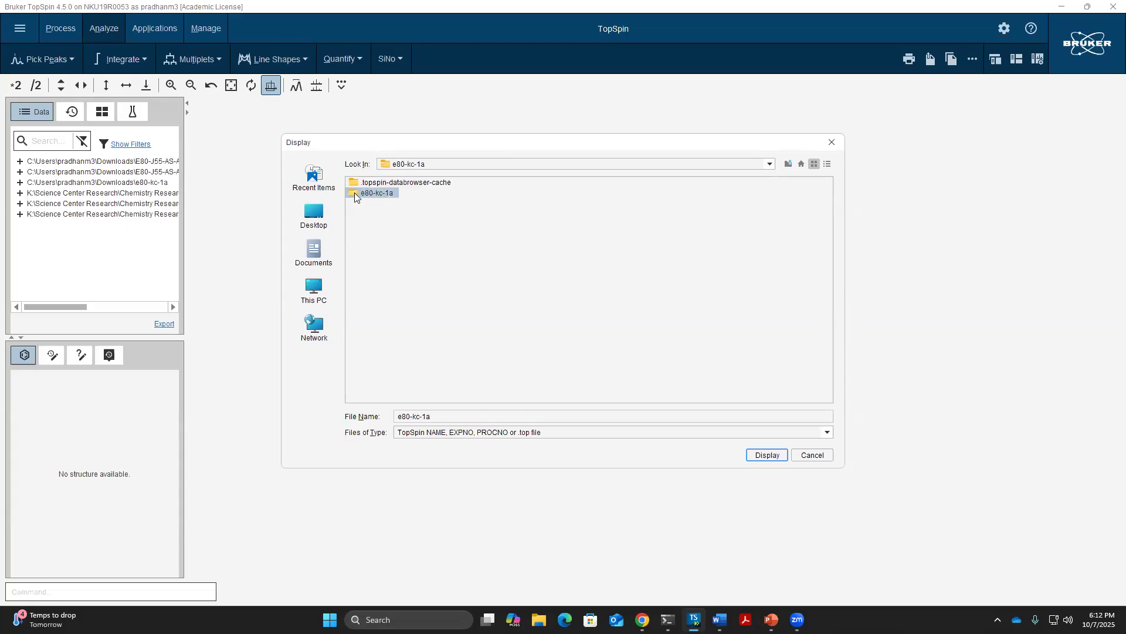
double_click(354, 193)
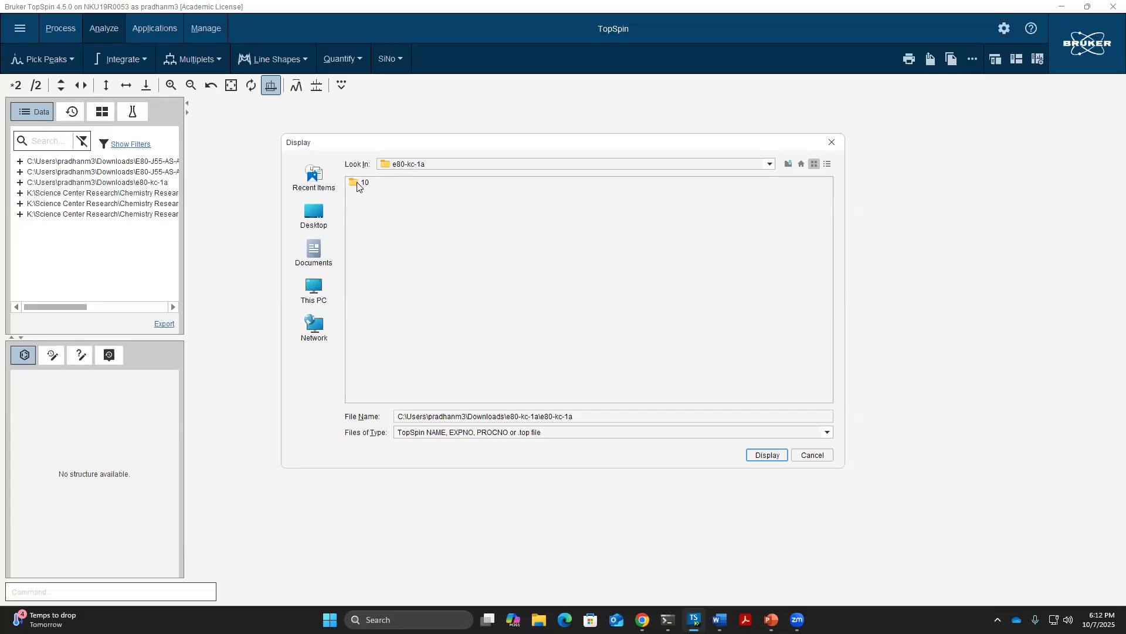
left_click(359, 183)
left_click(762, 453)
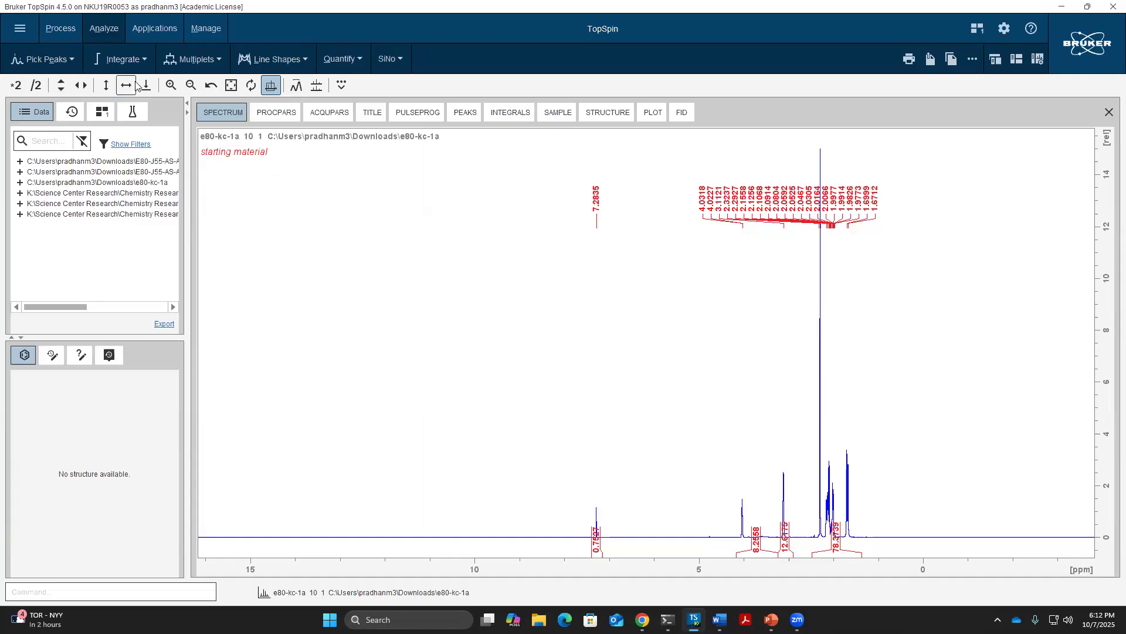
Make the peaks taller using the *2, /2 and drag-to-resize intensity controls
left_click(17, 85)
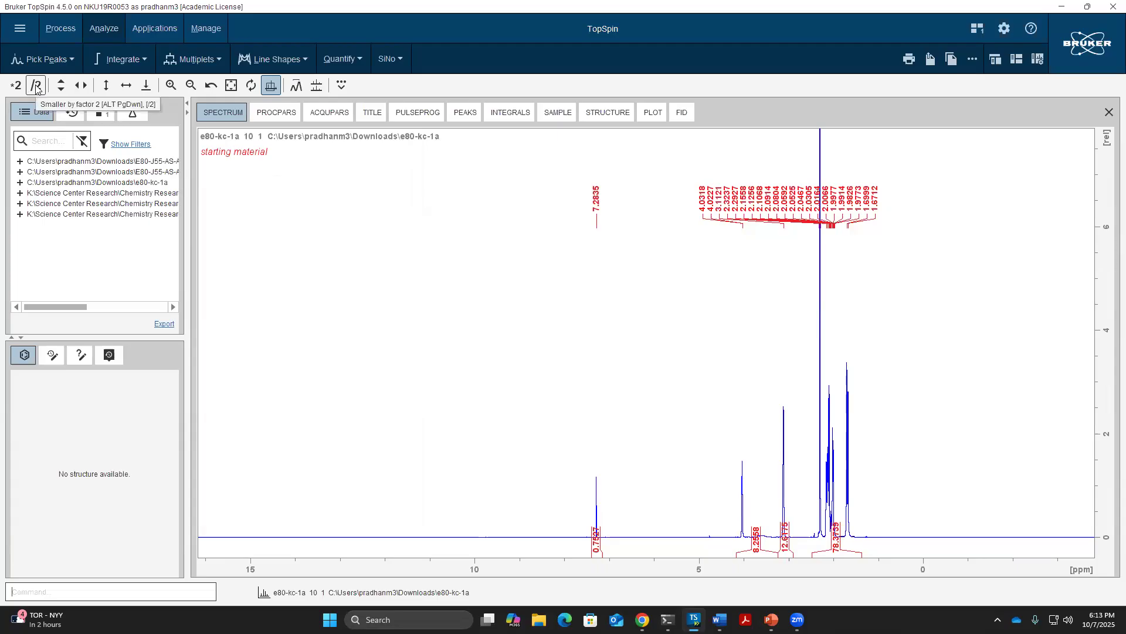
left_click(36, 86)
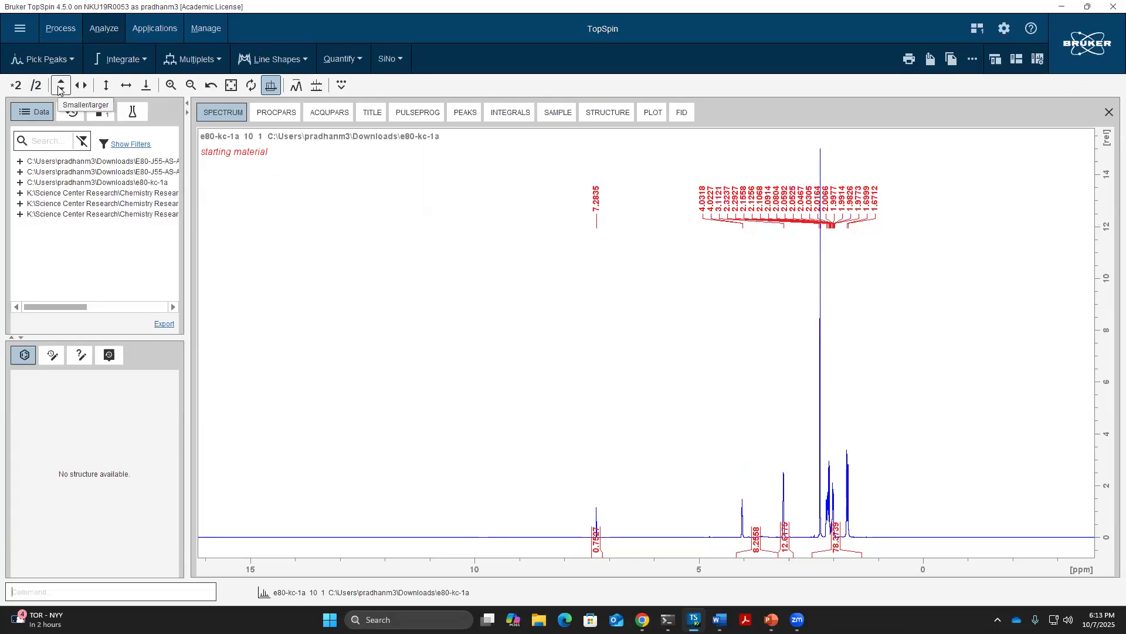
left_click(61, 85)
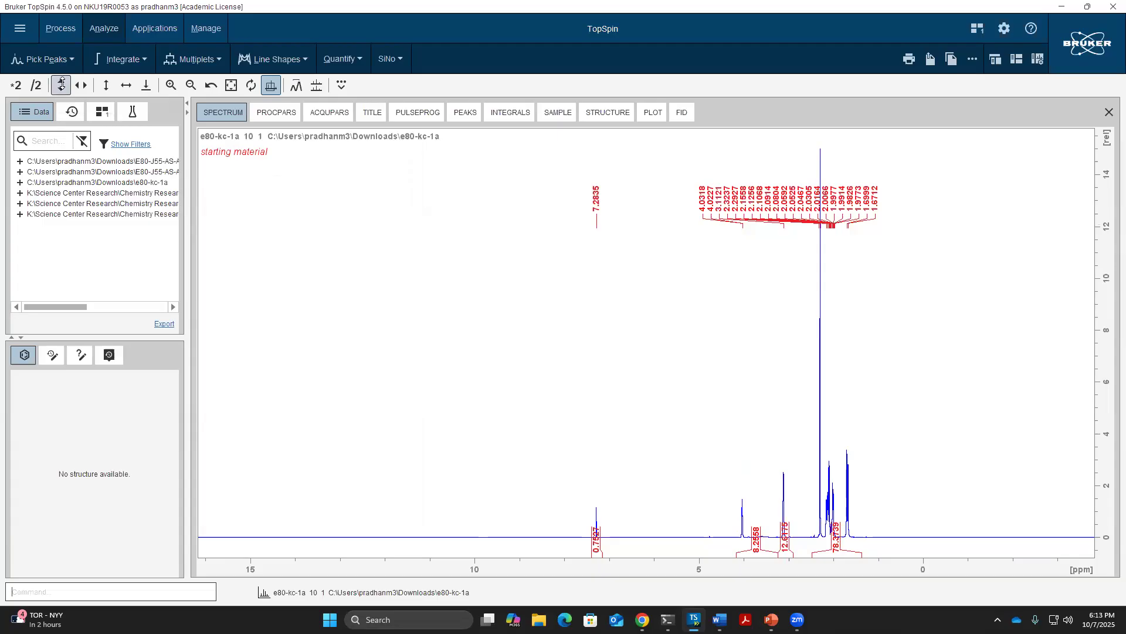
left_click_drag(63, 85, 62, 84)
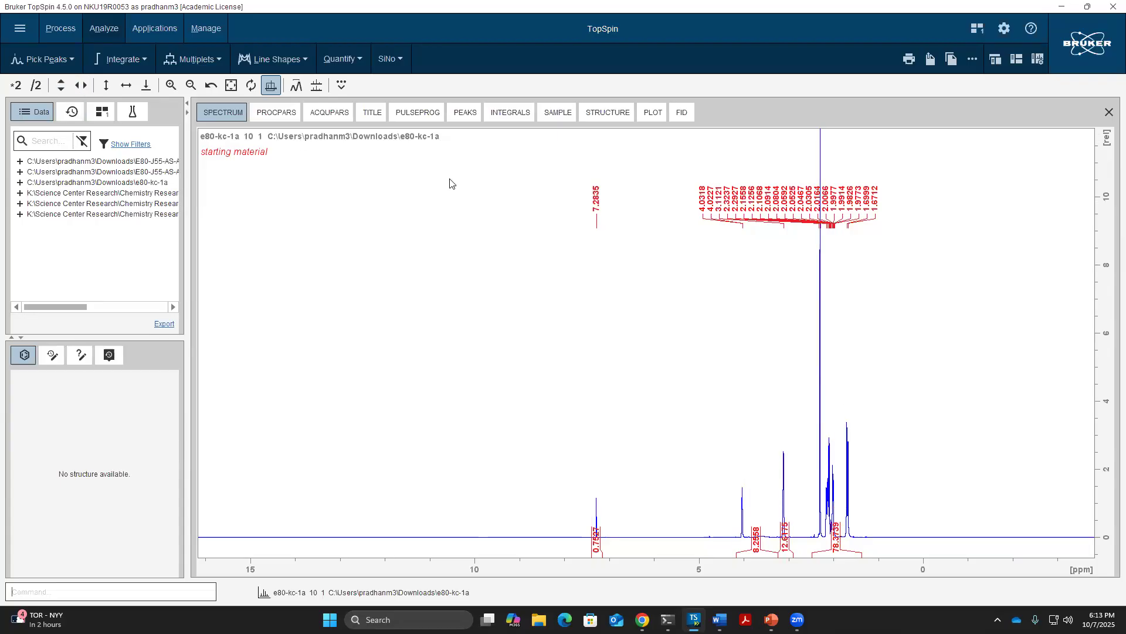
left_click(720, 620)
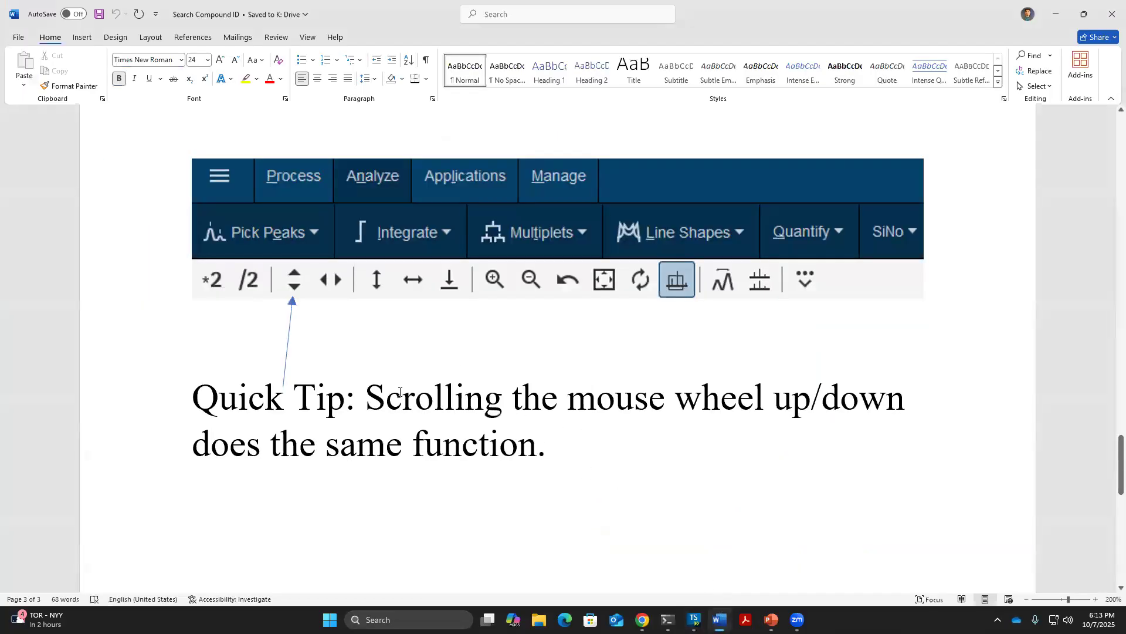
Highlight Word's mouse-wheel intensity tip, minimize Word, and try wheel scaling on the spectrum
left_click_drag(365, 397, 914, 398)
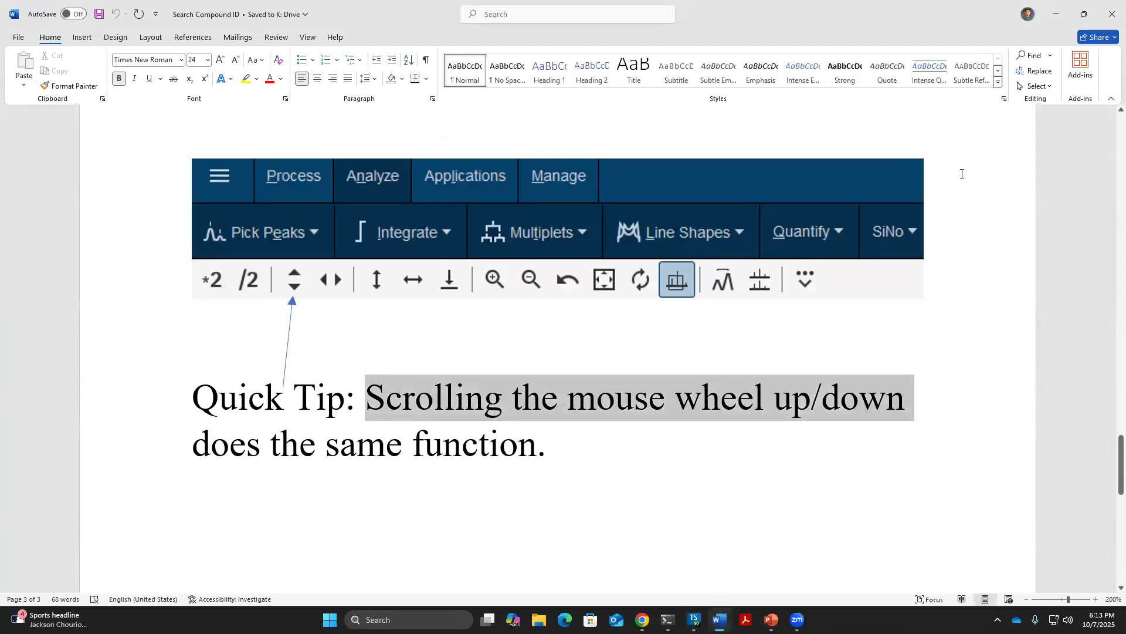
left_click(1056, 13)
scroll(654, 358, "up", 2)
scroll(654, 358, "down", 3)
scroll(655, 359, "up", 2)
scroll(655, 359, "down", 3)
scroll(655, 359, "up", 2)
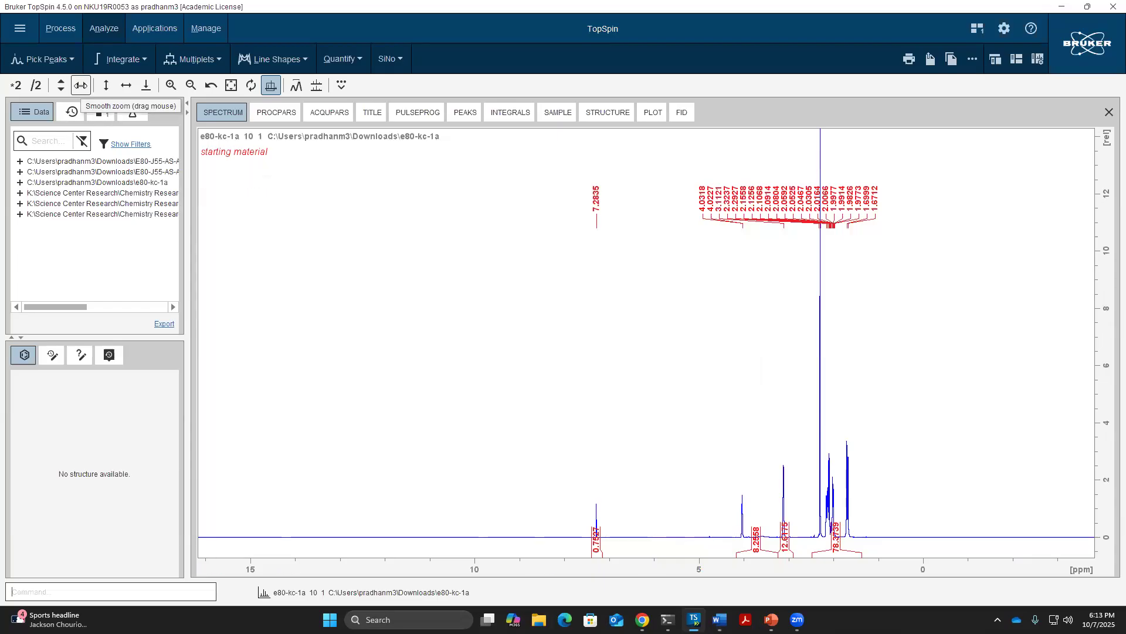
Smooth-zoom the ppm axis to about 12 to −1 ppm and reset the baseline to the bottom
left_click(81, 86)
mouse_move(81, 86)
left_mouse_down()
mouse_move(92, 85)
mouse_move(81, 86)
left_mouse_up()
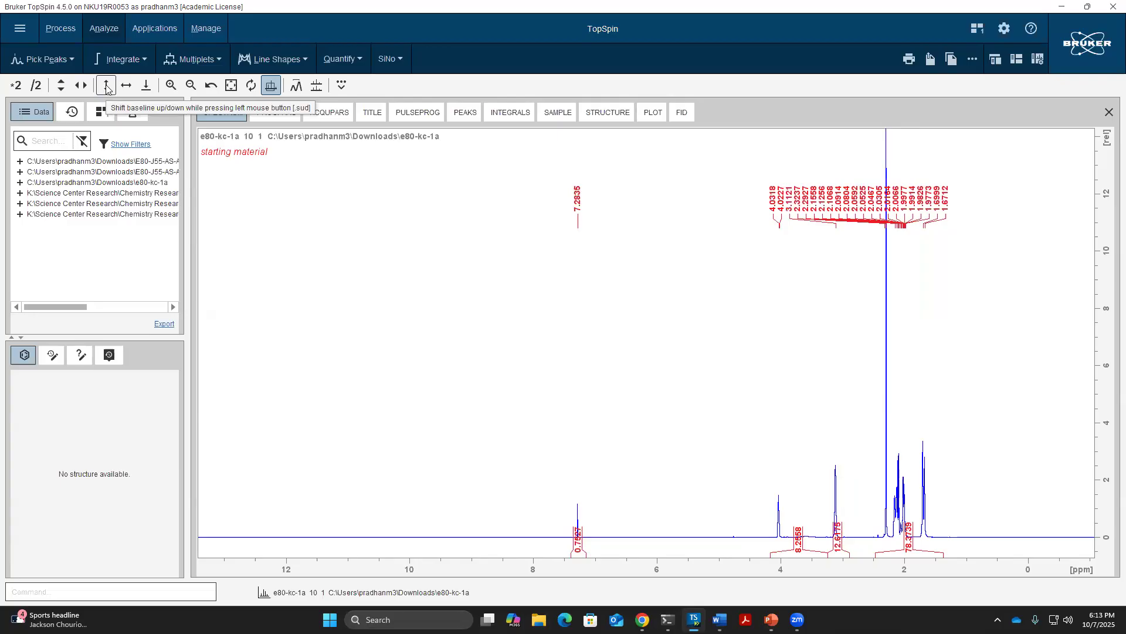
left_click(106, 87)
left_click_drag(106, 85, 107, 87)
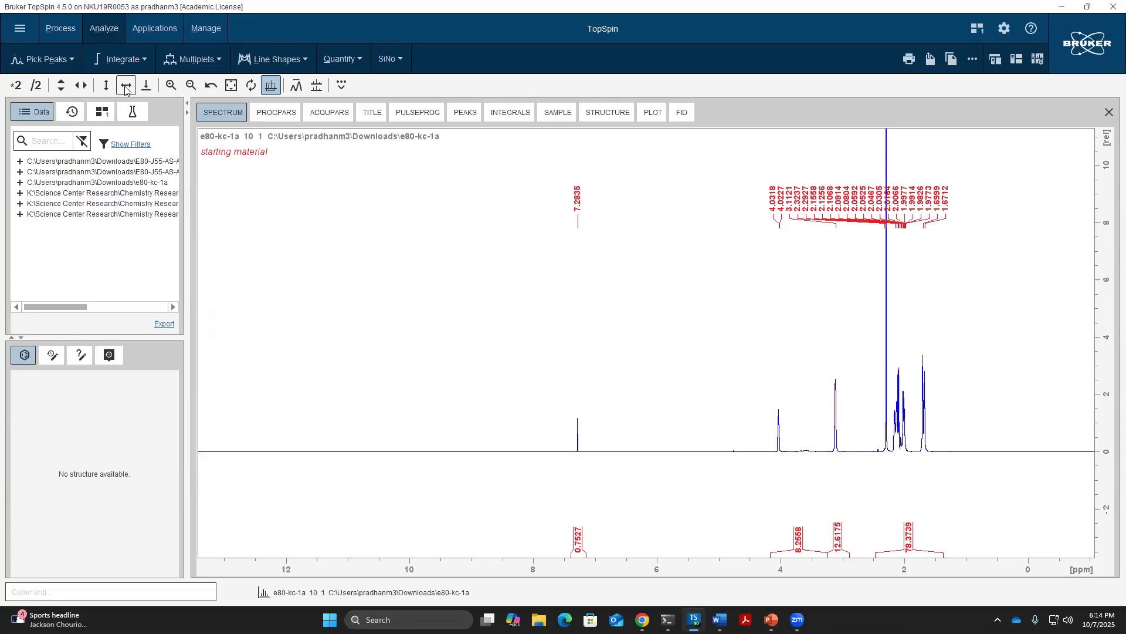
left_click_drag(125, 86, 125, 85)
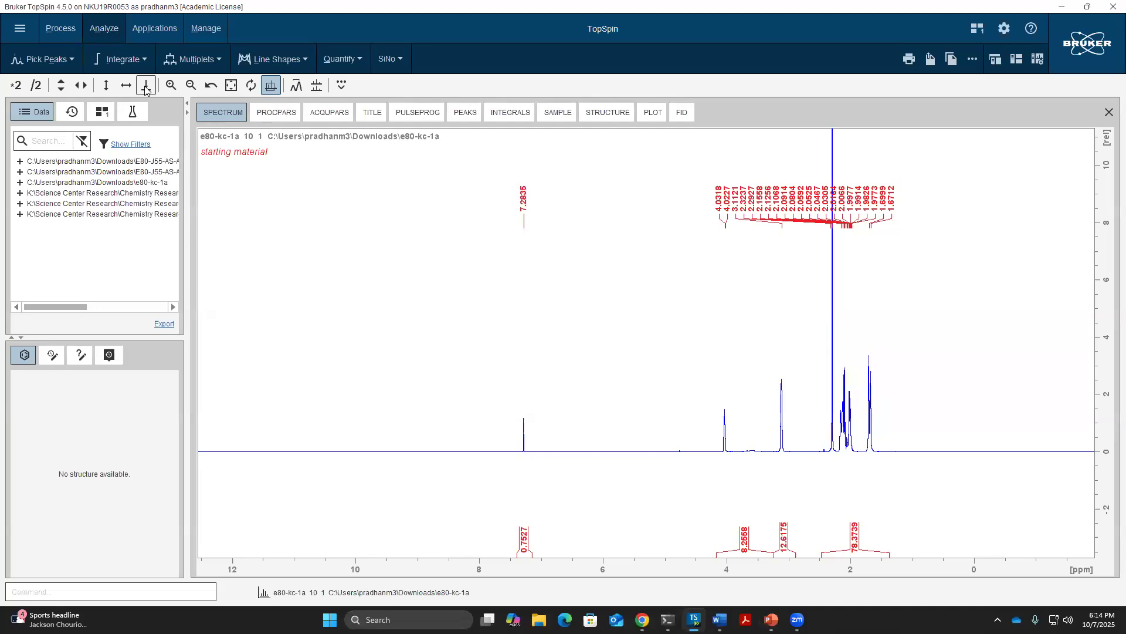
left_click(145, 86)
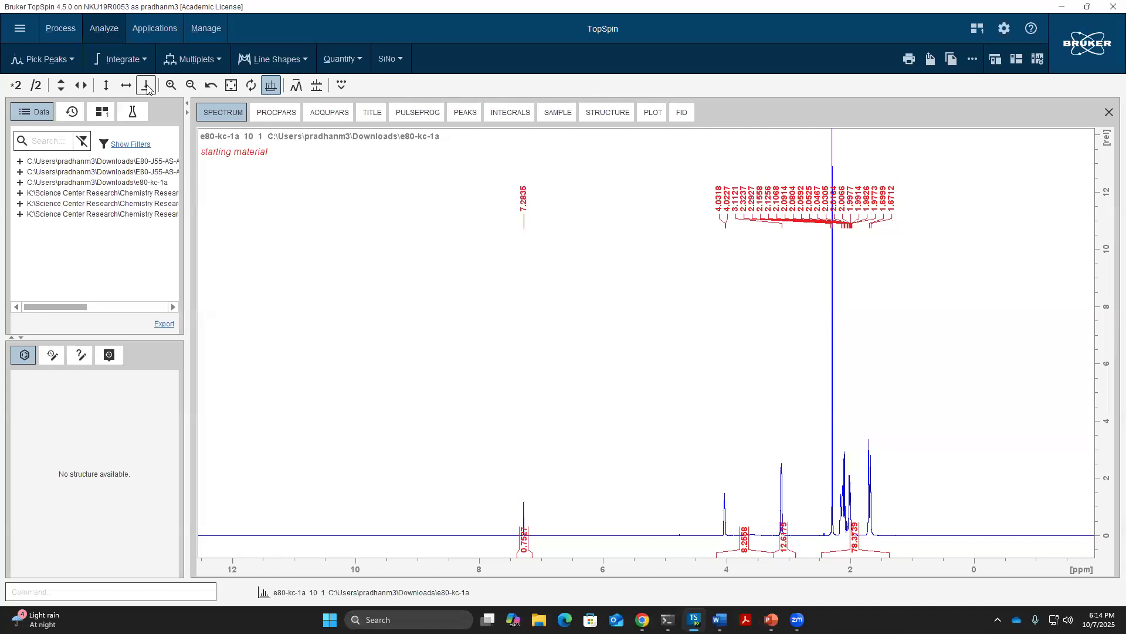
Maximize the Word reference sheet and check the CDCl3 1H (7.26 ppm) and 13C entries
key("alt+Tab")
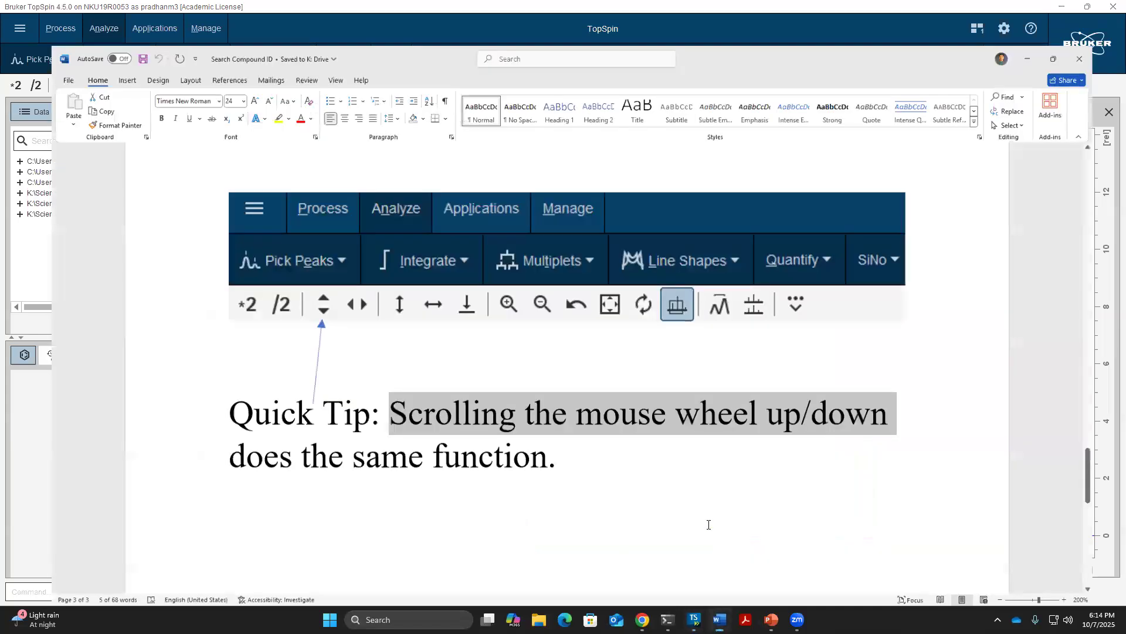
key("super+Up")
scroll(707, 524, "up", 8)
scroll(707, 524, "up", 3)
left_click_drag(682, 221, 792, 224)
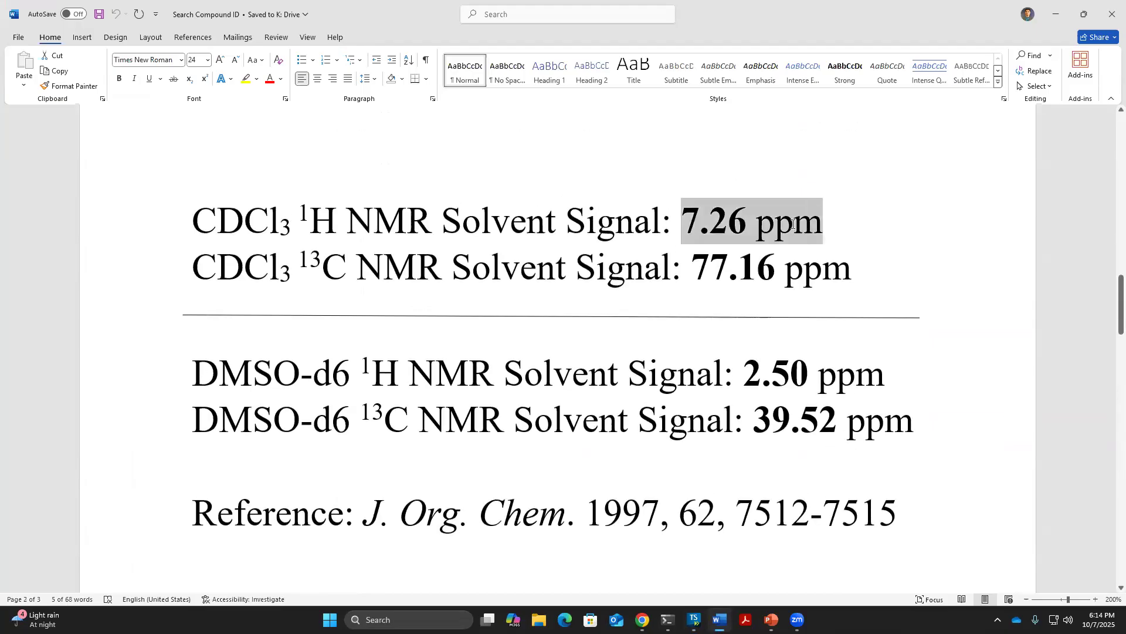
left_click(545, 233)
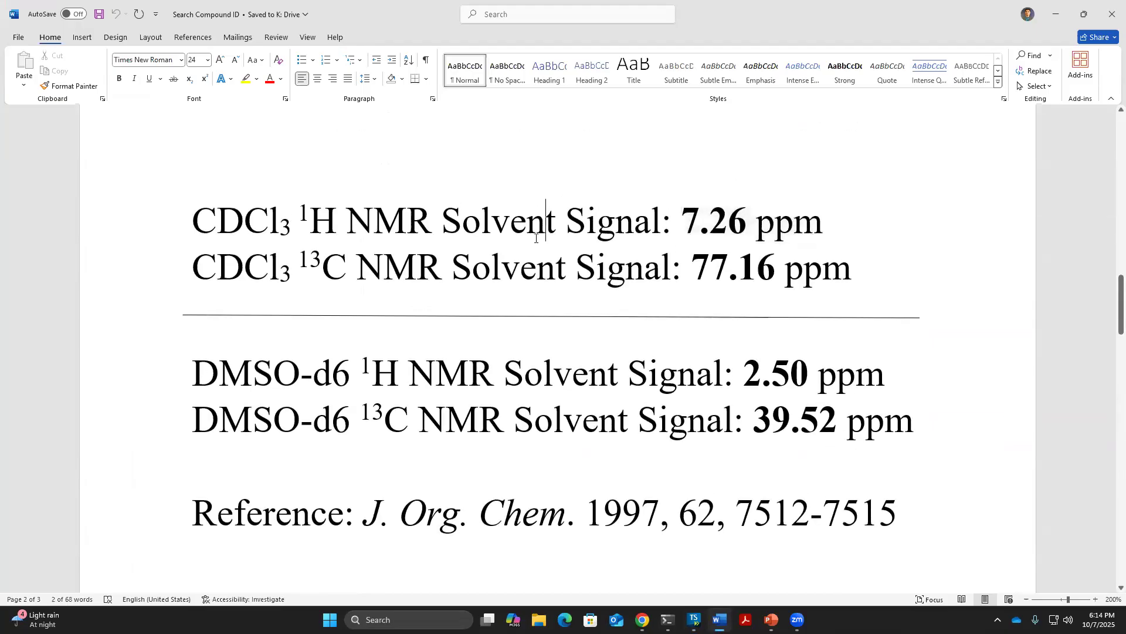
left_click_drag(301, 262, 448, 267)
left_click(489, 264)
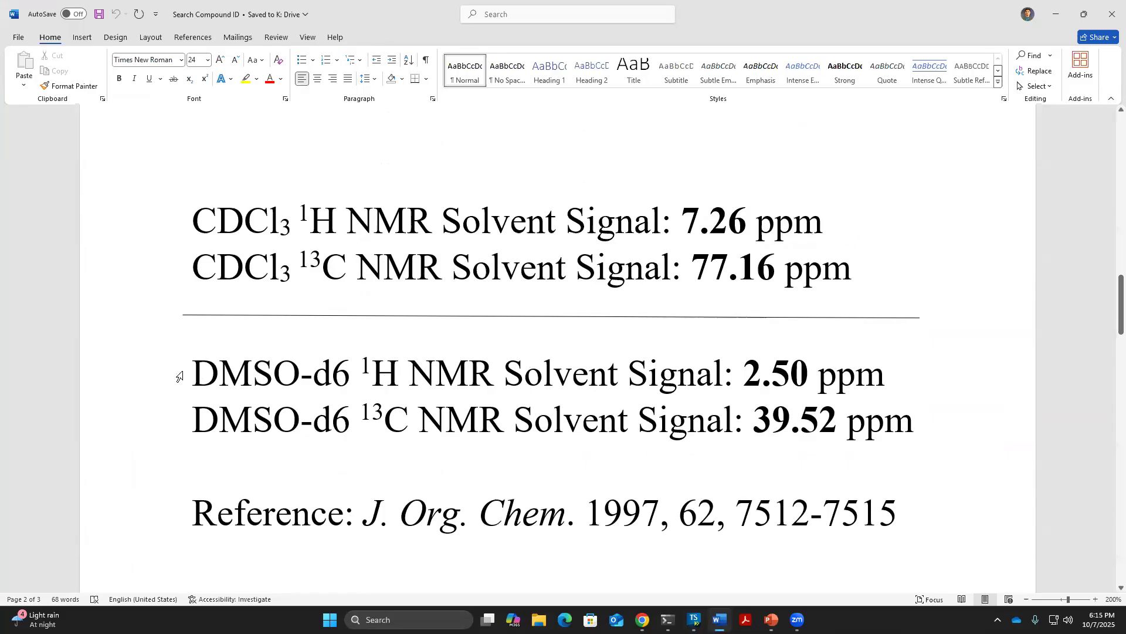
Look up the DMSO-d6 proton shift of 2.50 ppm, then minimize Word
left_click_drag(192, 375, 359, 375)
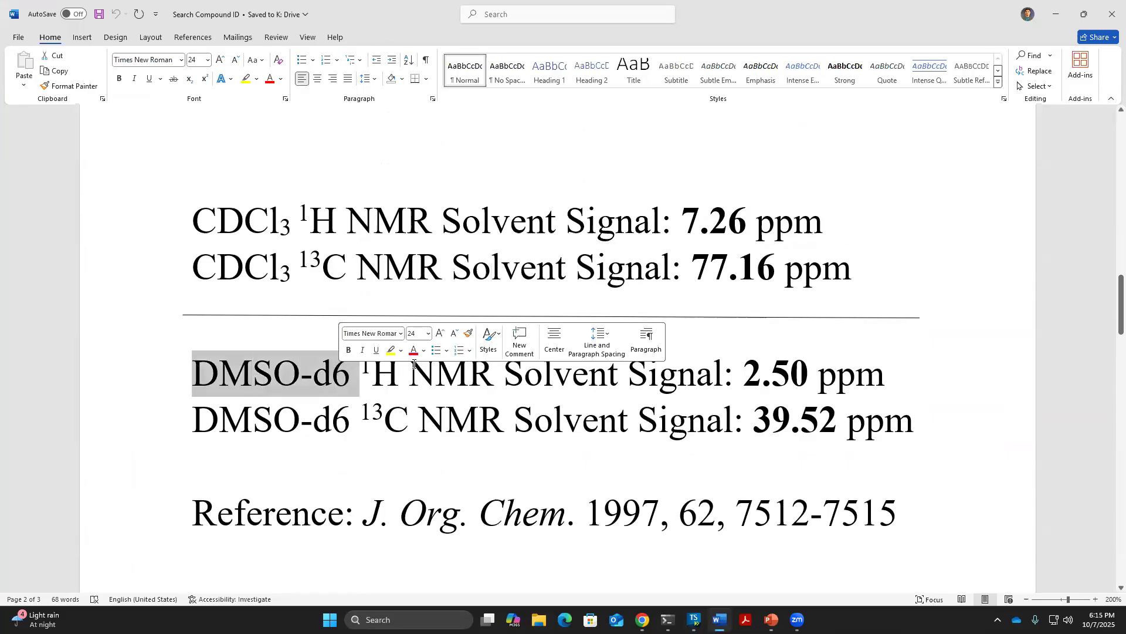
left_click(413, 369)
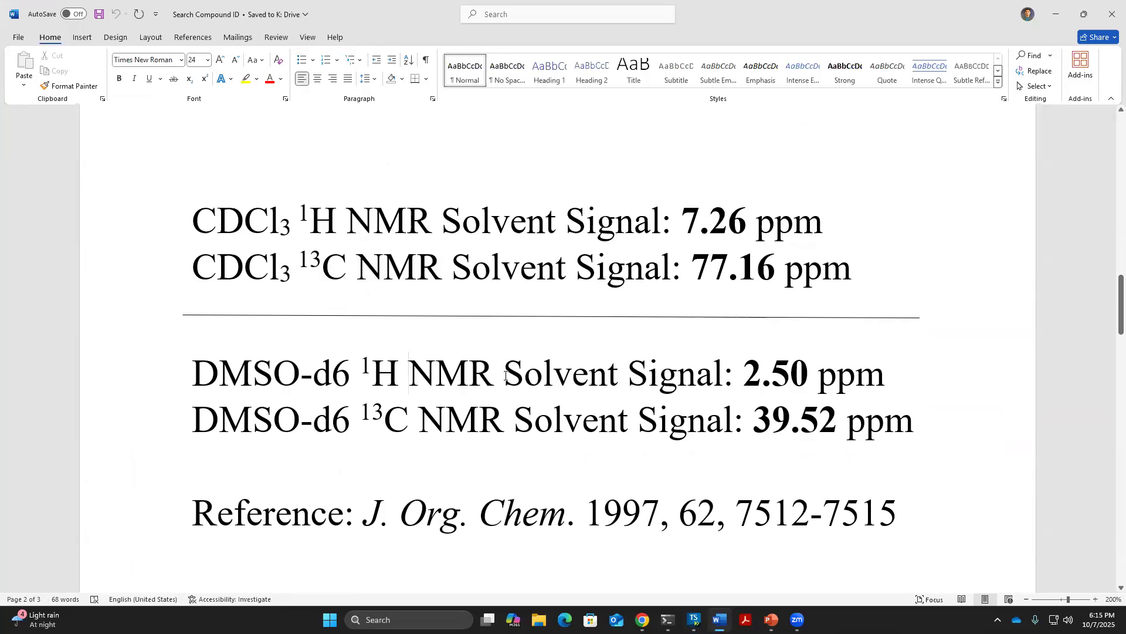
left_click_drag(744, 376, 790, 375)
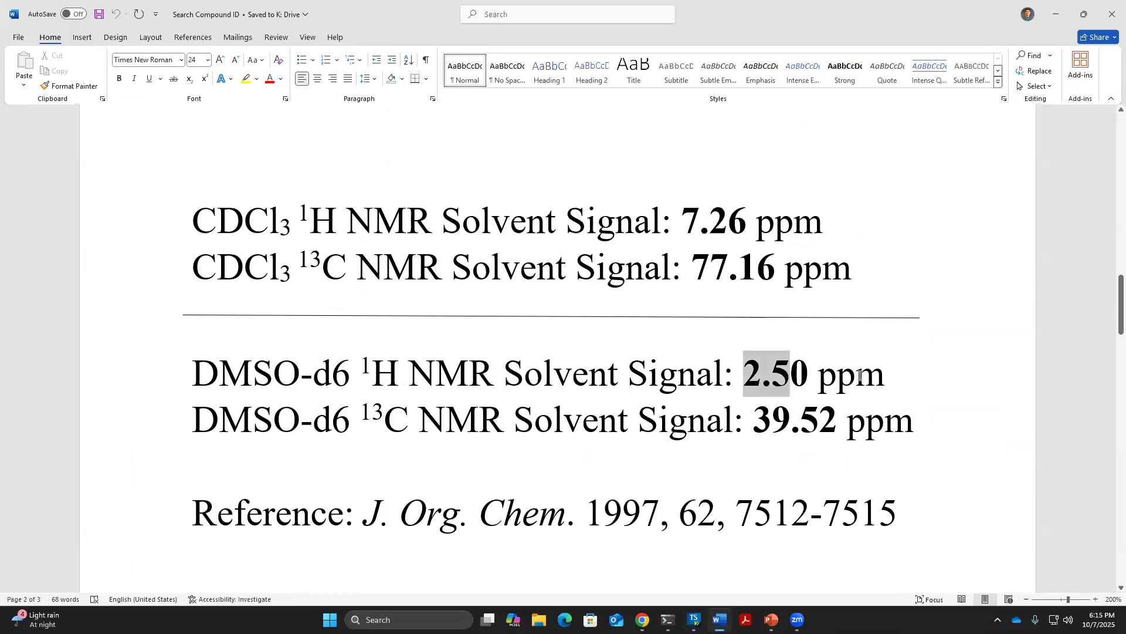
left_click_drag(860, 375, 860, 376)
left_click(838, 378)
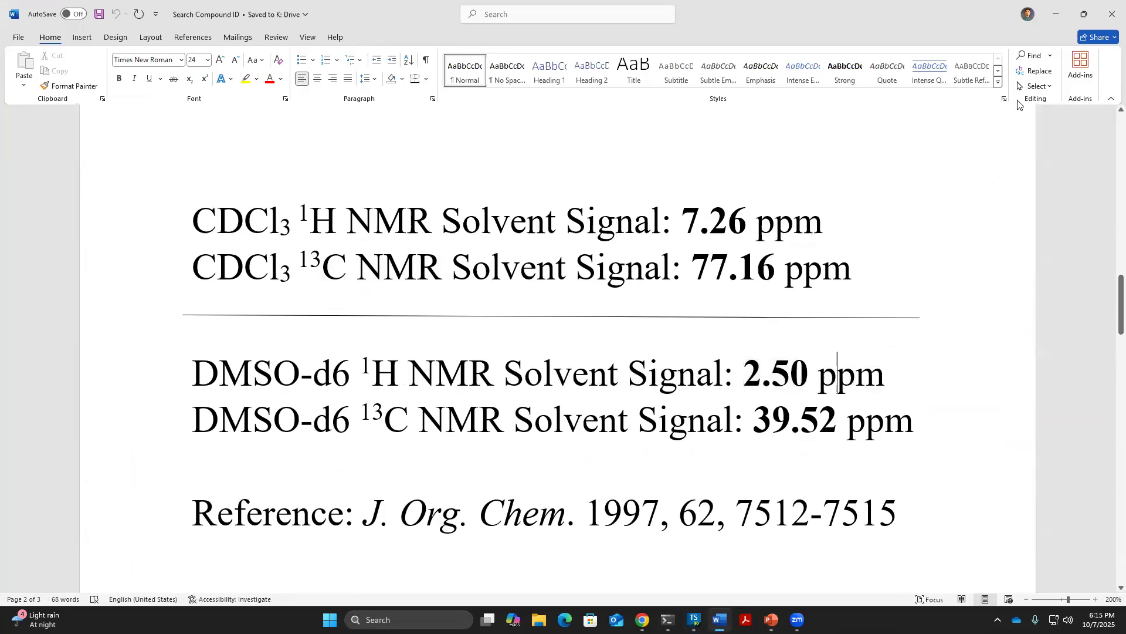
left_click(1059, 13)
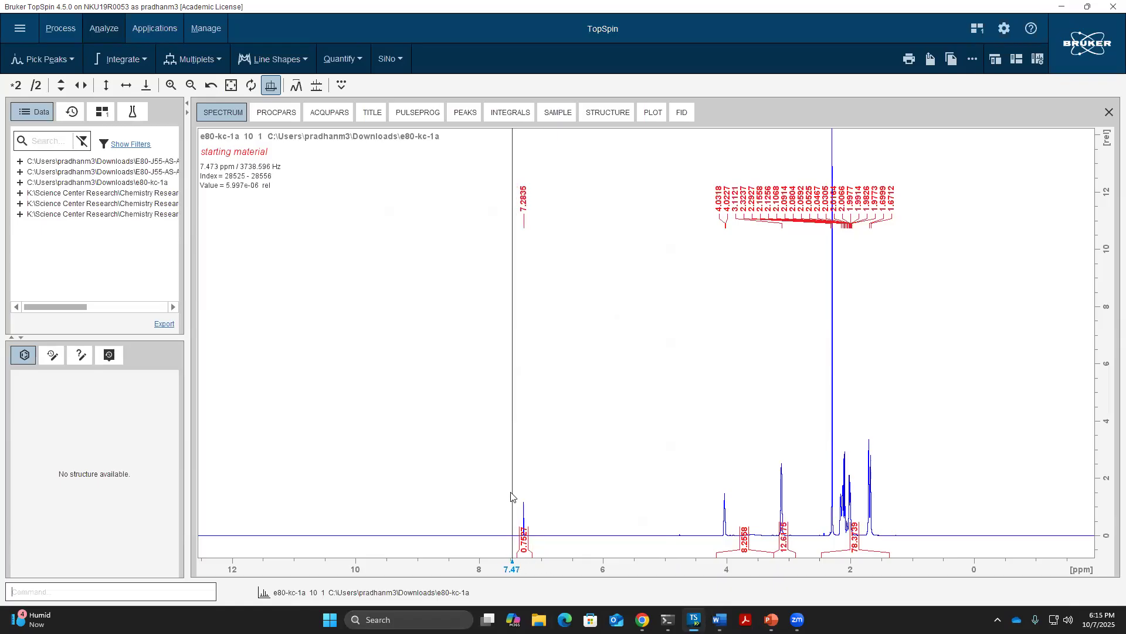
Zoom into about 7.49–7.11 ppm around the solvent peak and enlarge its height
left_click_drag(511, 492, 537, 497)
scroll(623, 469, "up", 3)
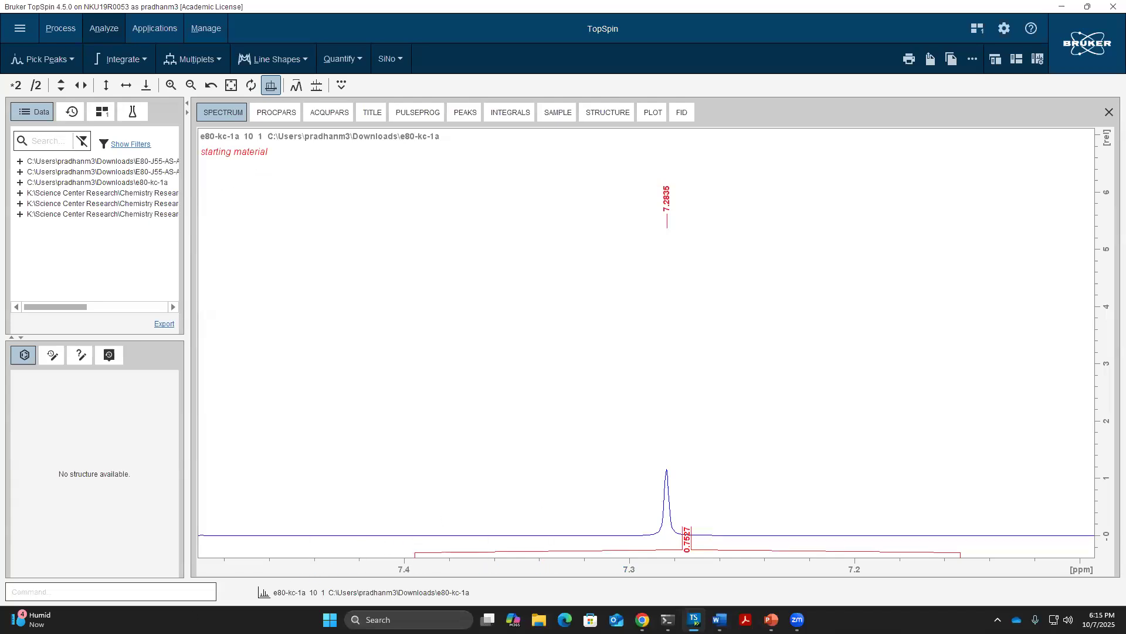
Run .cal and set the selected solvent peak to 7.26 ppm
left_click(89, 590)
type(".cal")
key("Return")
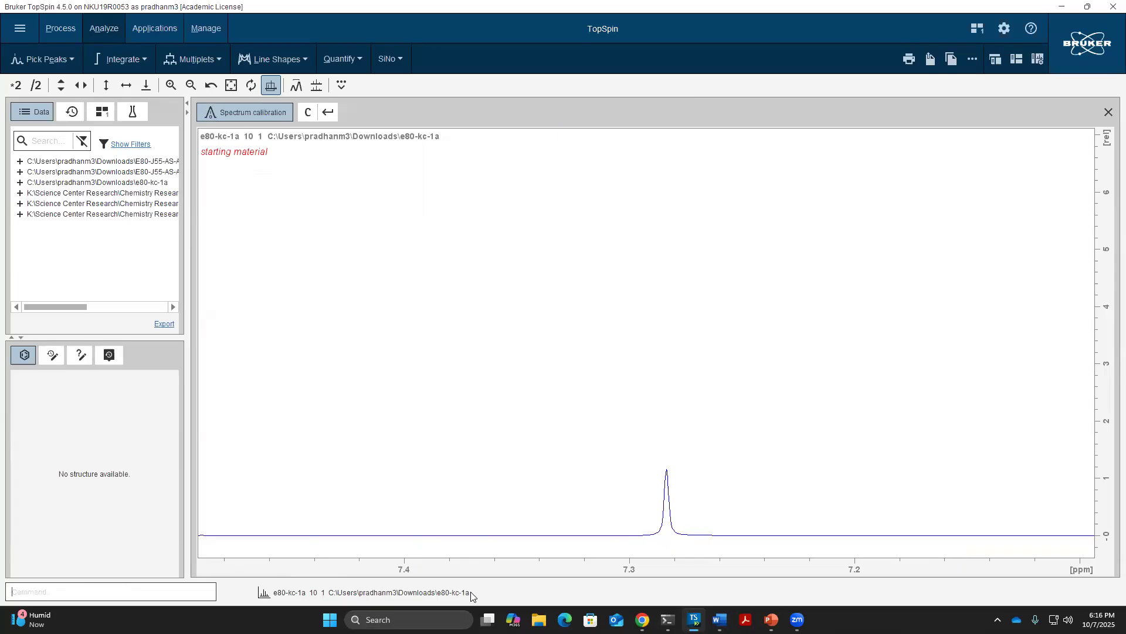
left_click(667, 478)
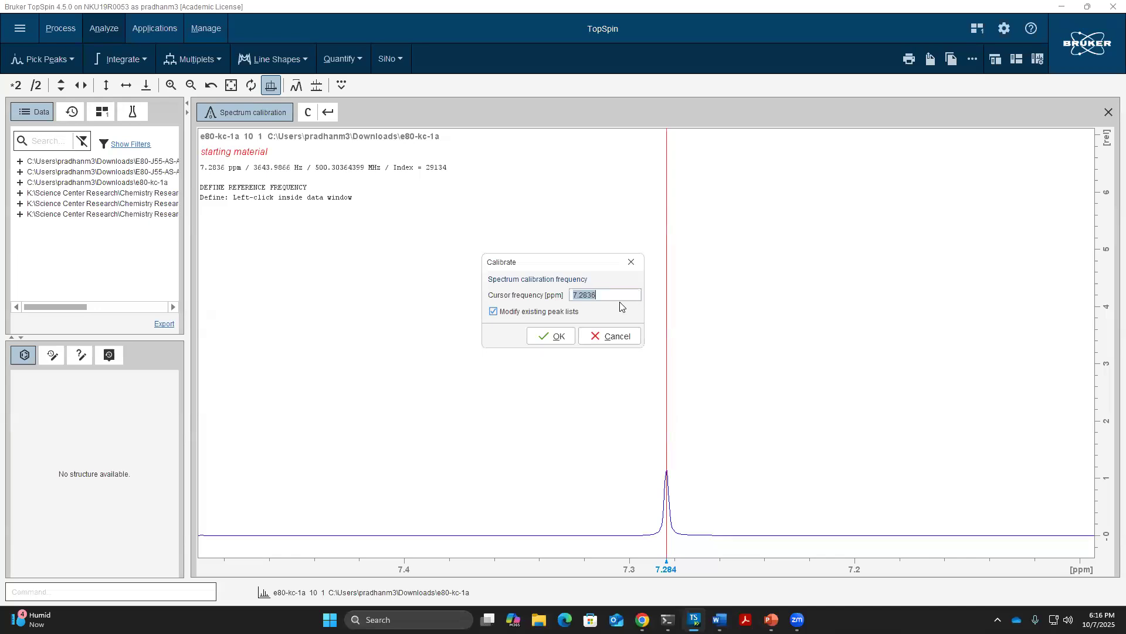
type("7.26")
key("Return")
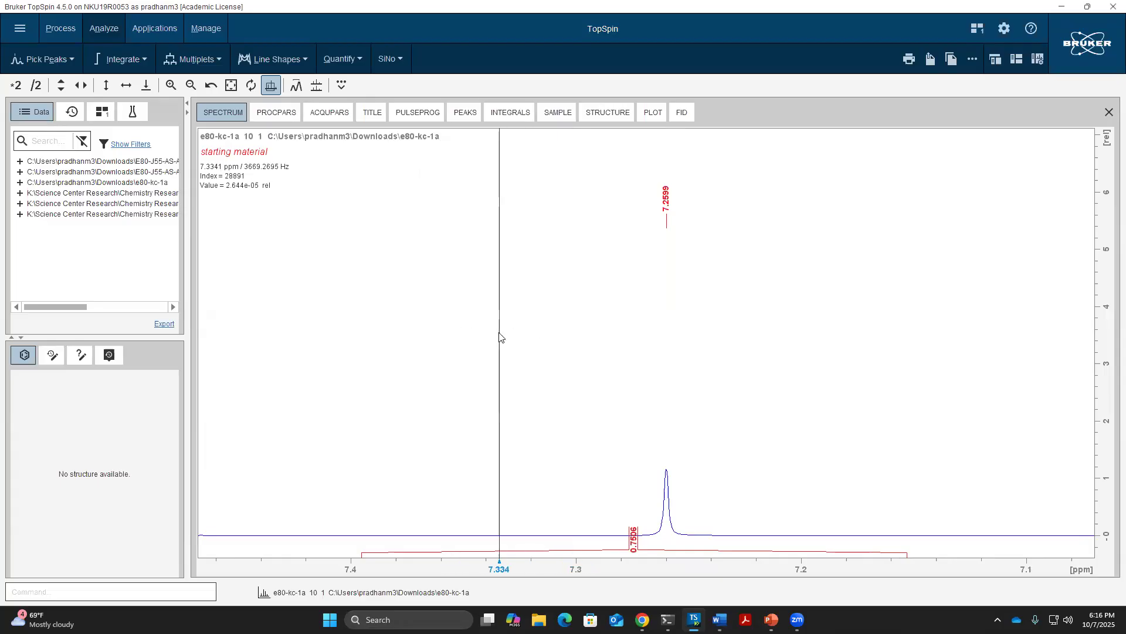
Restore the full spectrum view and look through the Process, Applications and Manage tabs before returning to Analyze
double_click(498, 336)
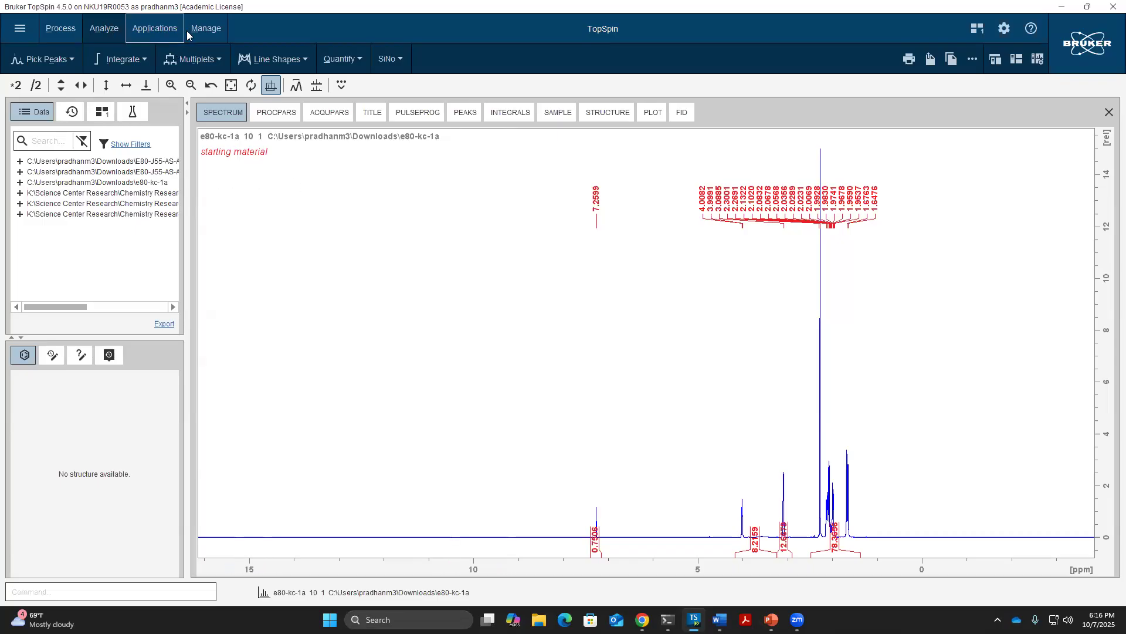
left_click(66, 33)
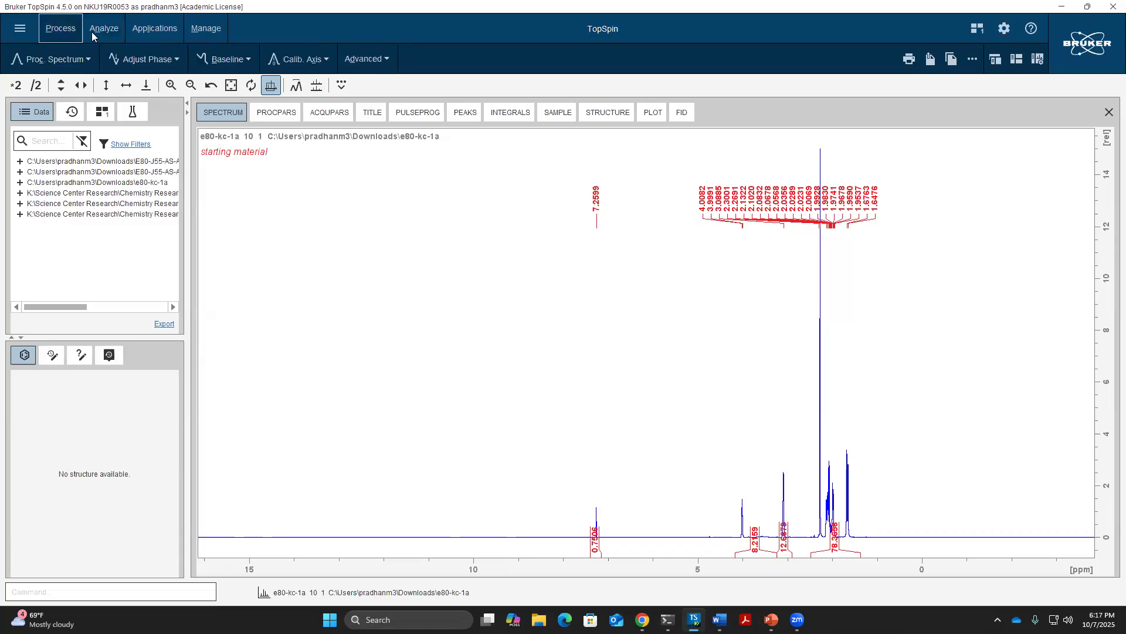
left_click(95, 32)
left_click(137, 32)
left_click(203, 32)
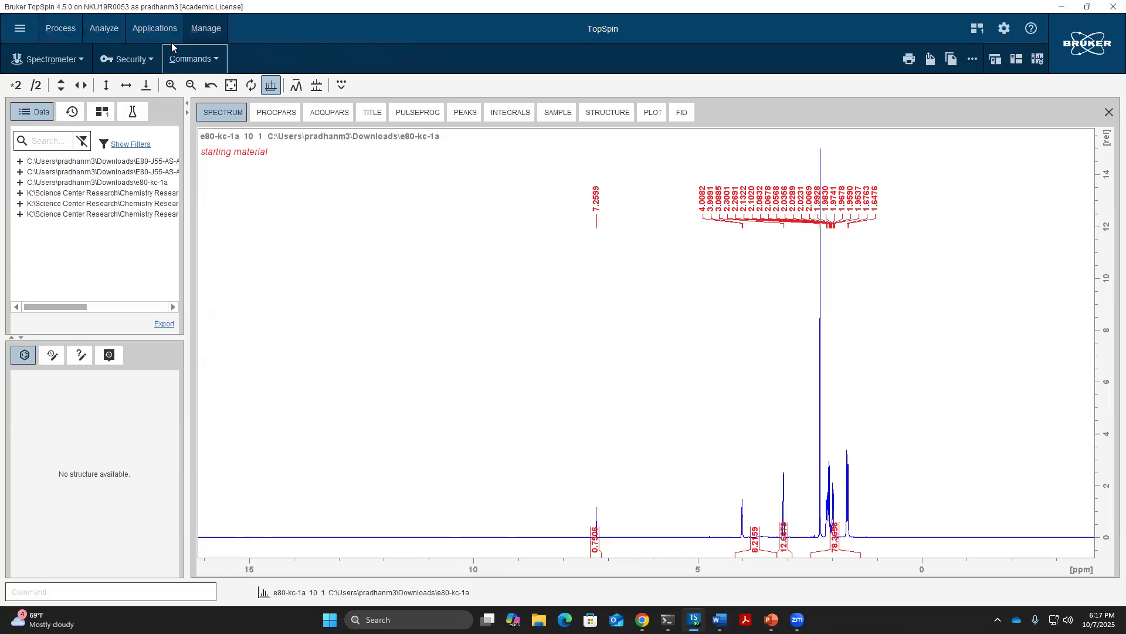
left_click(98, 30)
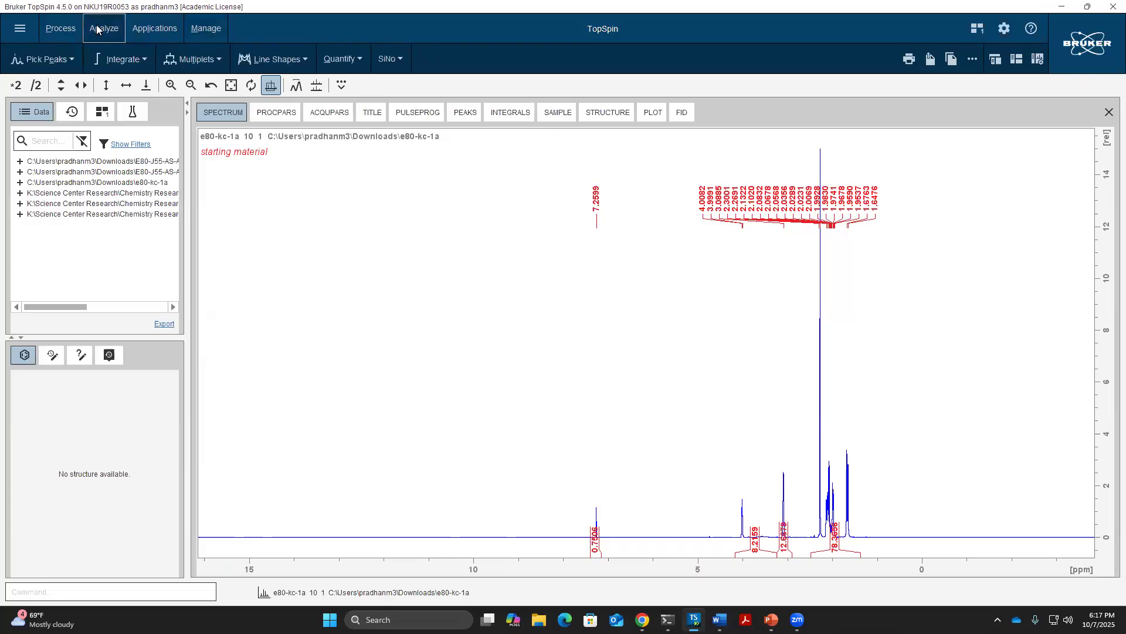
Enter manual peak picking via Analyze > Pick Peaks and delete all existing peaks
left_click(47, 59)
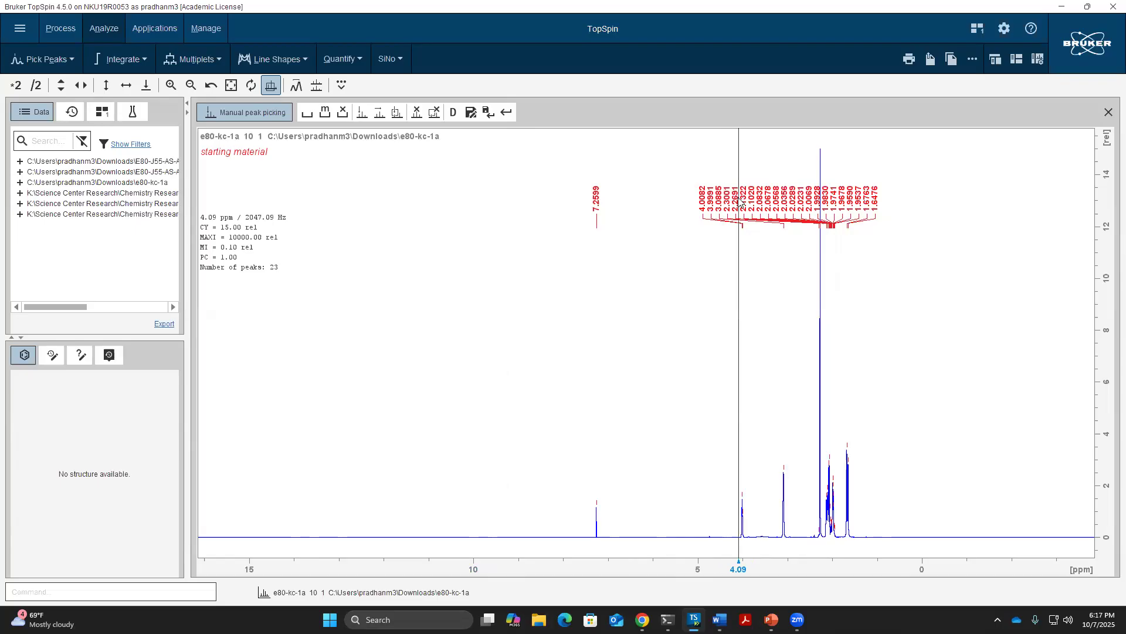
left_click(345, 115)
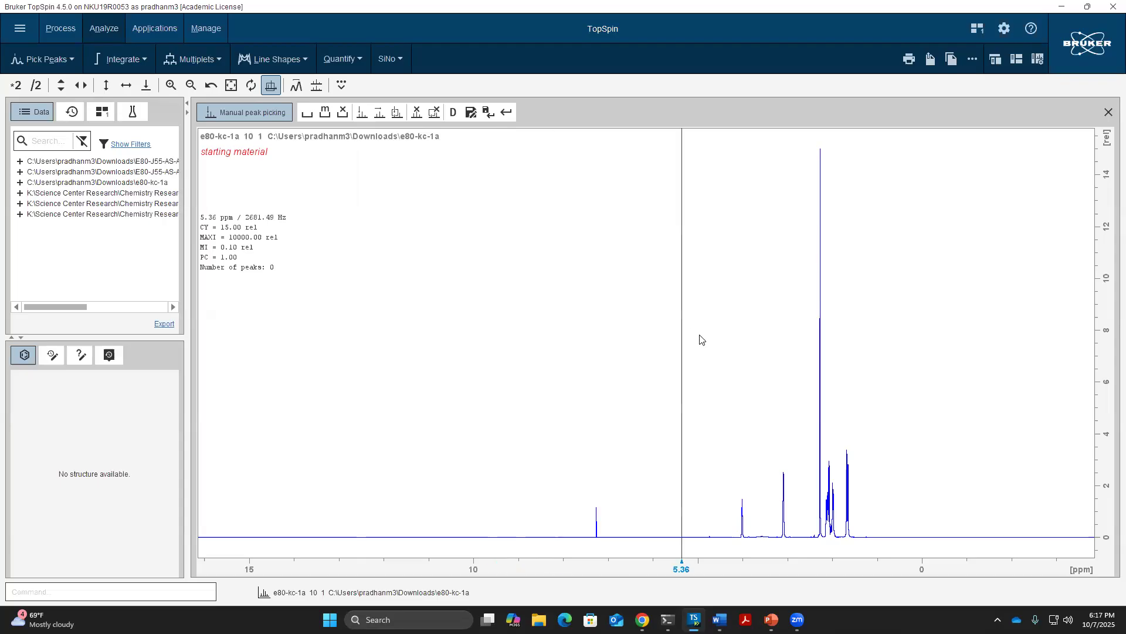
Zoom to 4.3–1.4 ppm and box the peaks at 4.0082, 3.0885 and 2.2691 ppm
left_click_drag(732, 433, 865, 440)
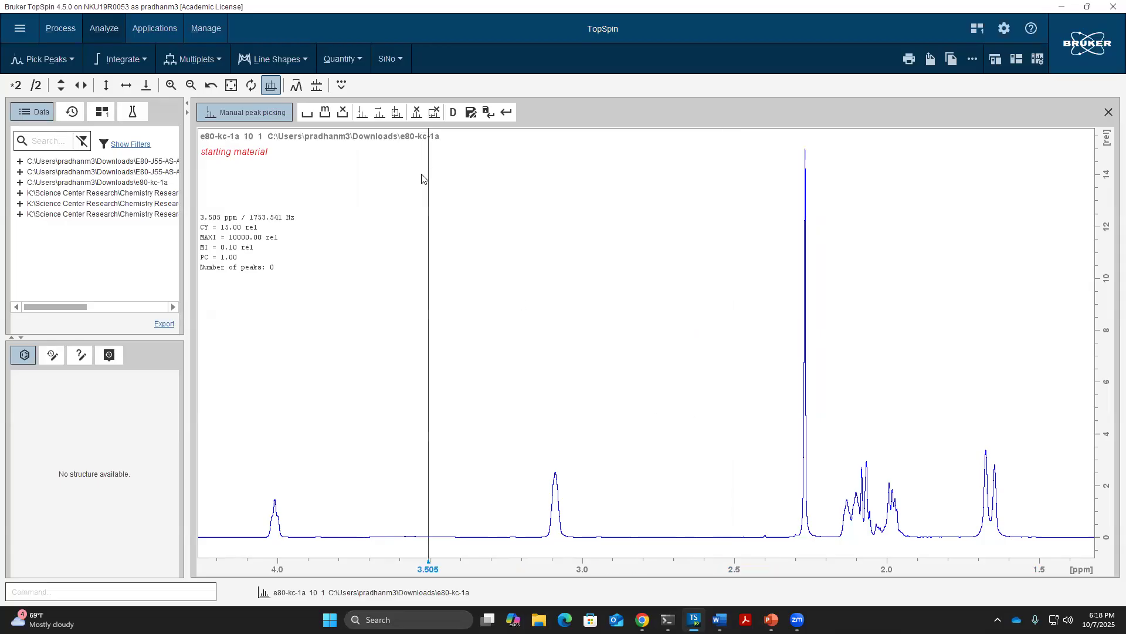
left_click(308, 112)
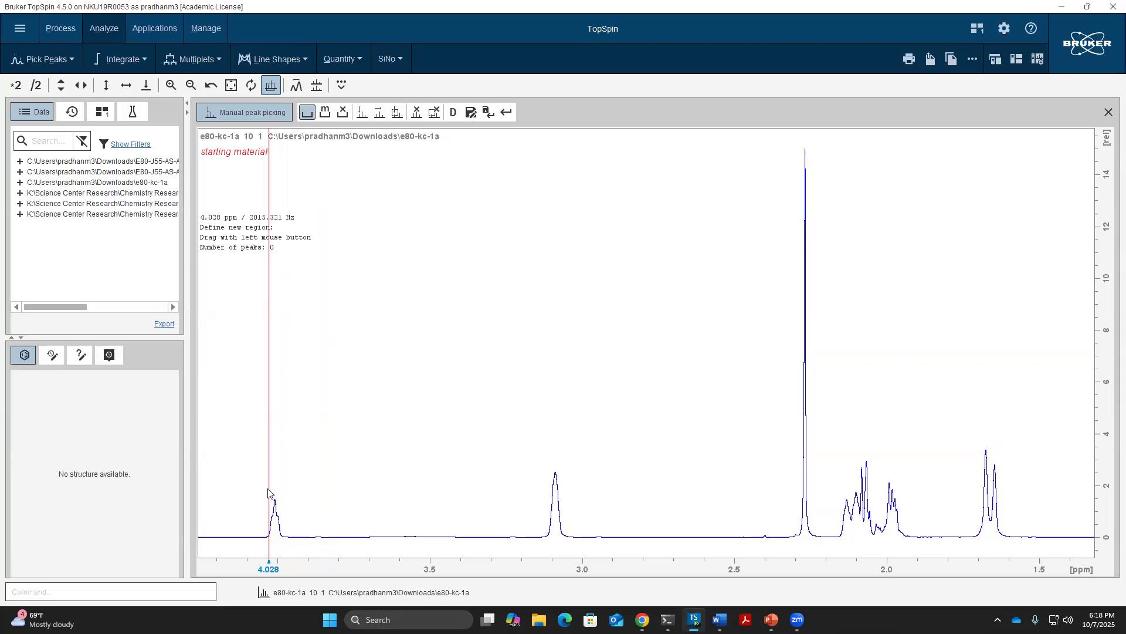
left_click_drag(269, 493, 293, 519)
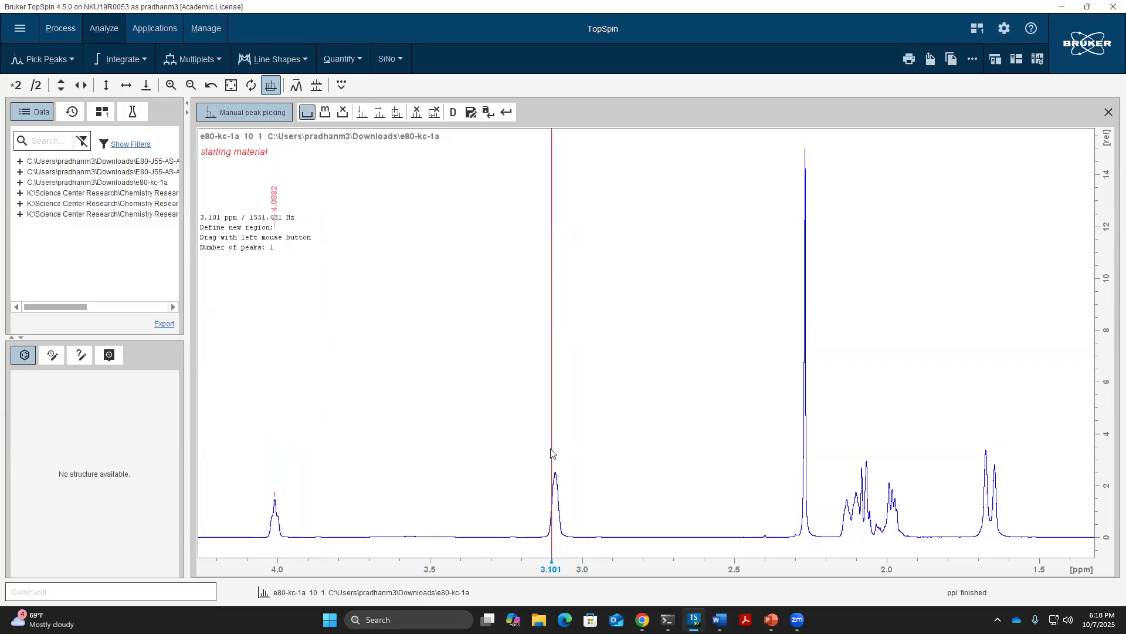
left_click_drag(544, 457, 568, 494)
left_click_drag(569, 498, 569, 498)
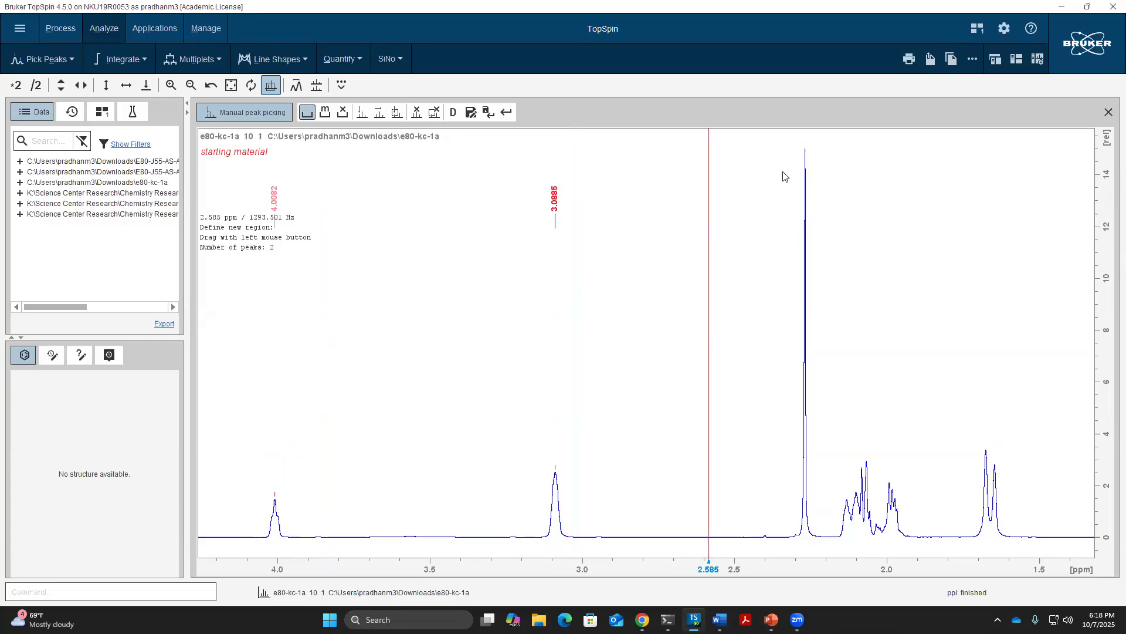
left_click_drag(800, 147, 818, 191)
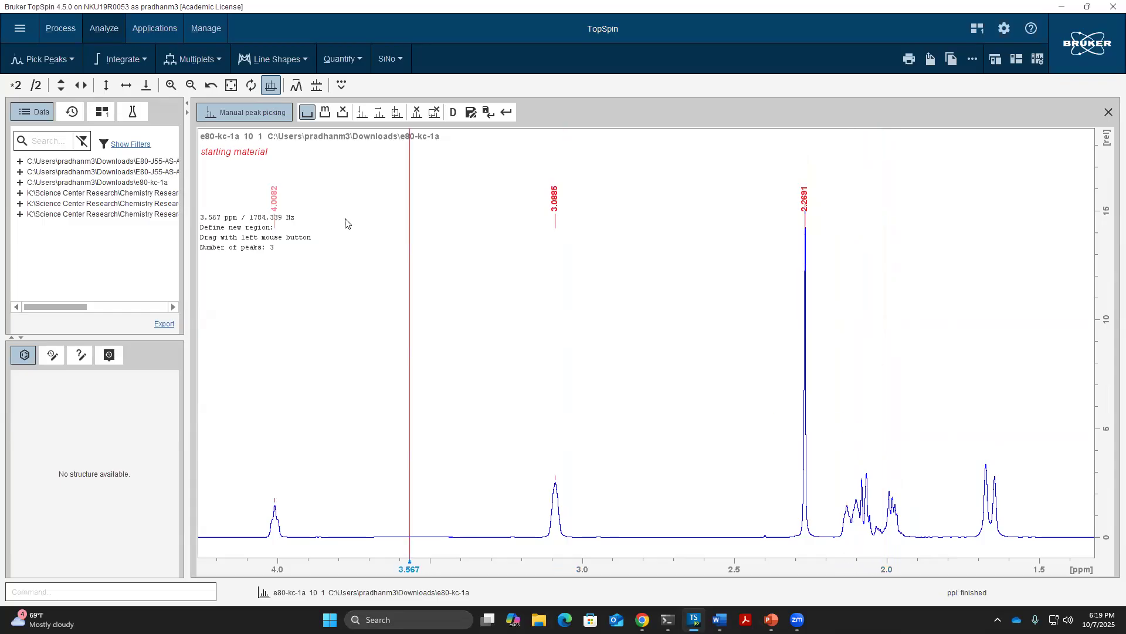
Pick the multiplets and the doublet between 2.13 and 1.65 ppm, reaching 13 picked peaks
left_click(311, 115)
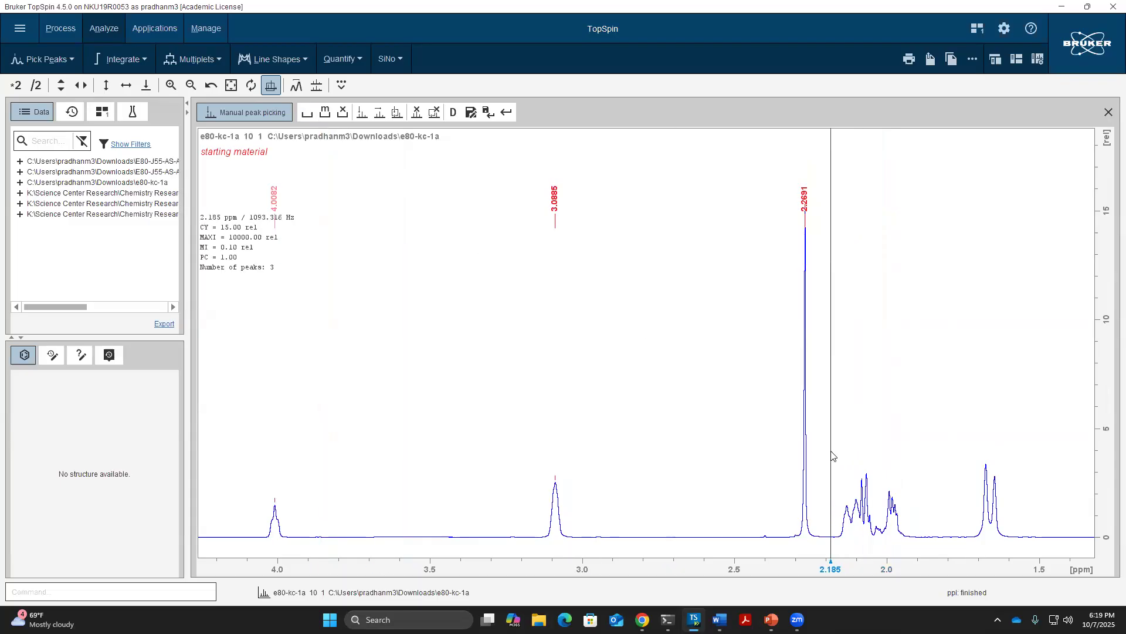
left_click_drag(831, 456, 1019, 475)
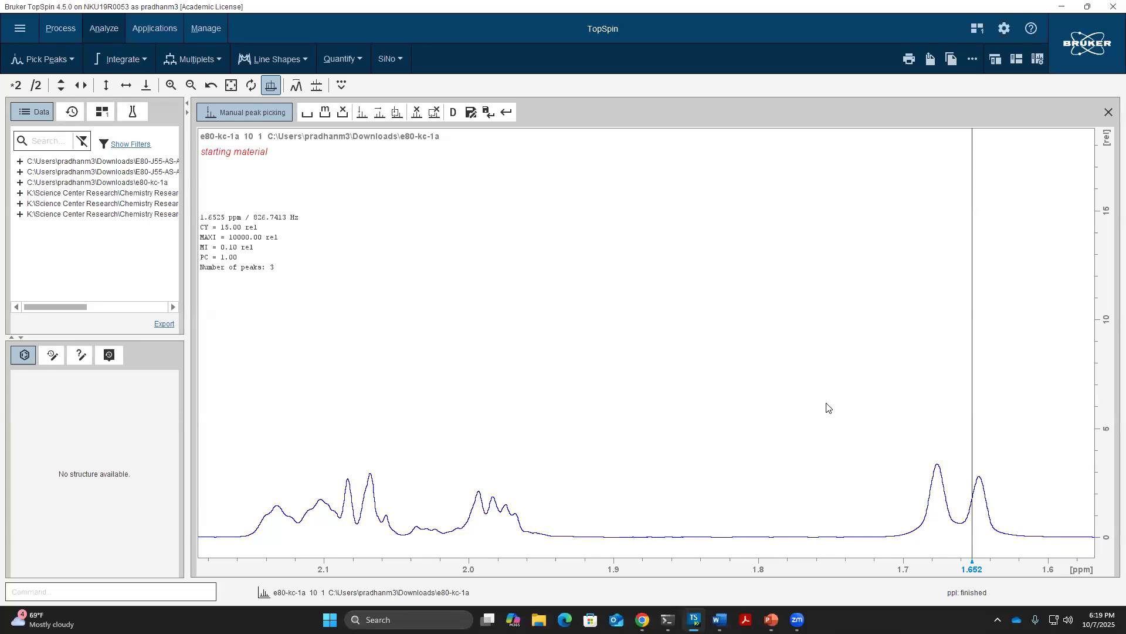
scroll(659, 433, "up", 5)
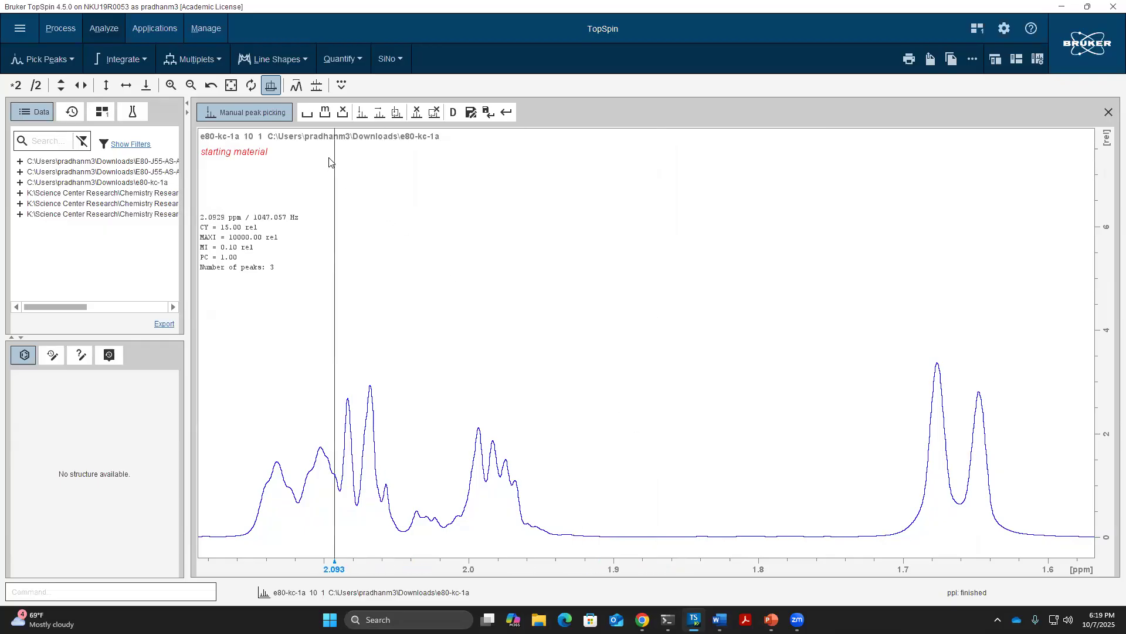
left_click(308, 113)
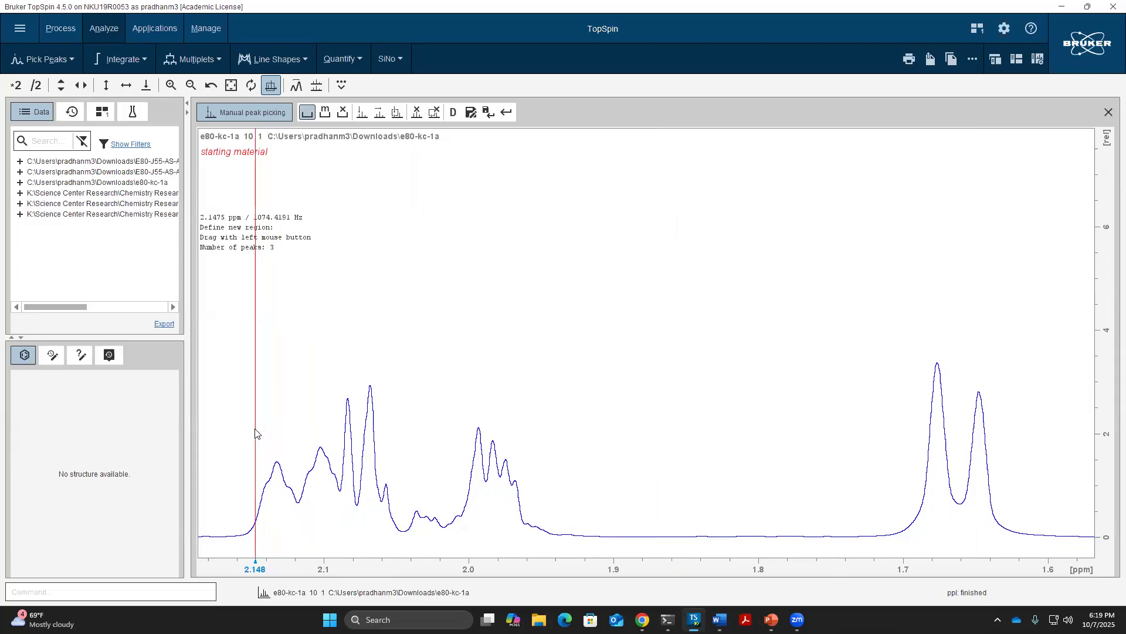
mouse_move(240, 400)
left_mouse_down()
mouse_move(321, 455)
mouse_move(337, 491)
left_mouse_up()
mouse_move(333, 373)
left_mouse_down()
mouse_move(365, 397)
mouse_move(396, 449)
left_mouse_up()
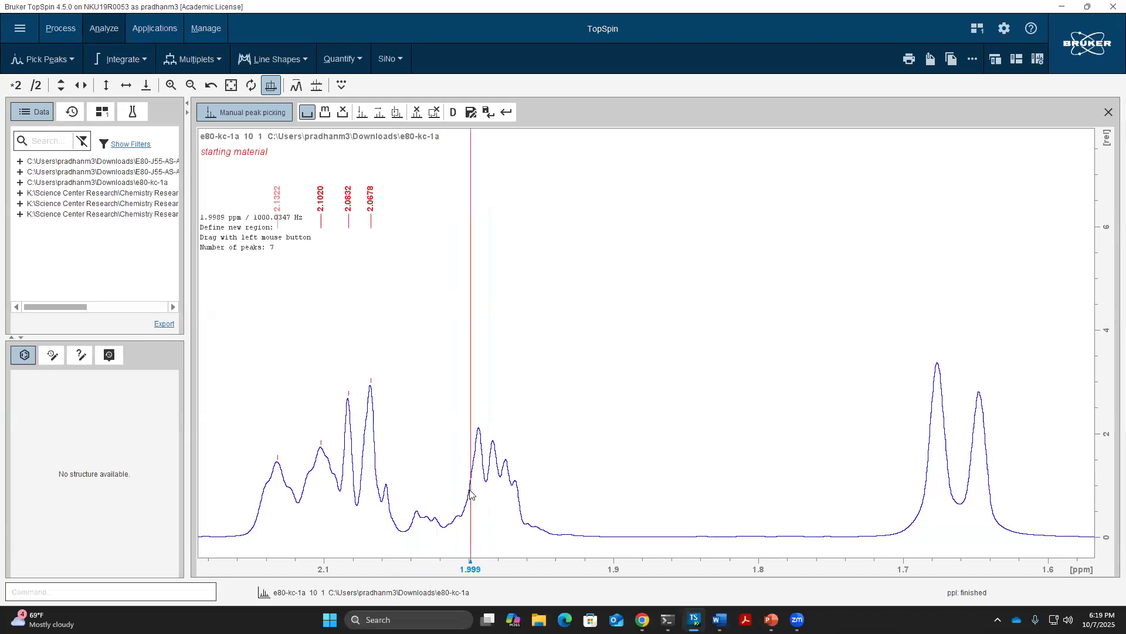
mouse_move(448, 390)
left_mouse_down()
mouse_move(533, 453)
mouse_move(544, 499)
left_mouse_up()
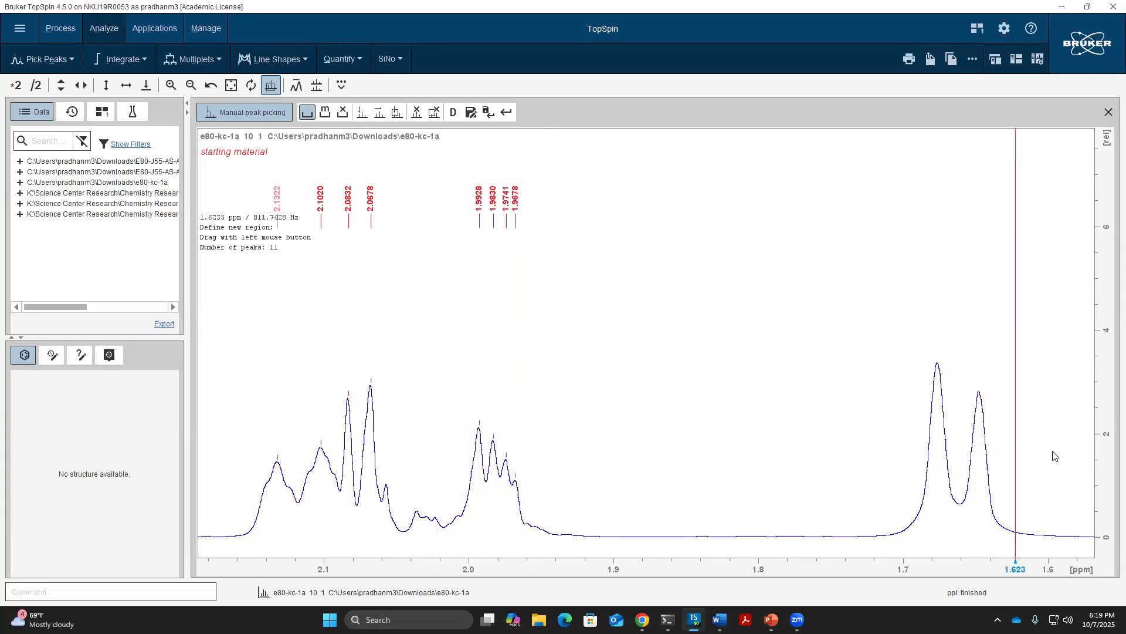
left_click_drag(909, 328, 1017, 441)
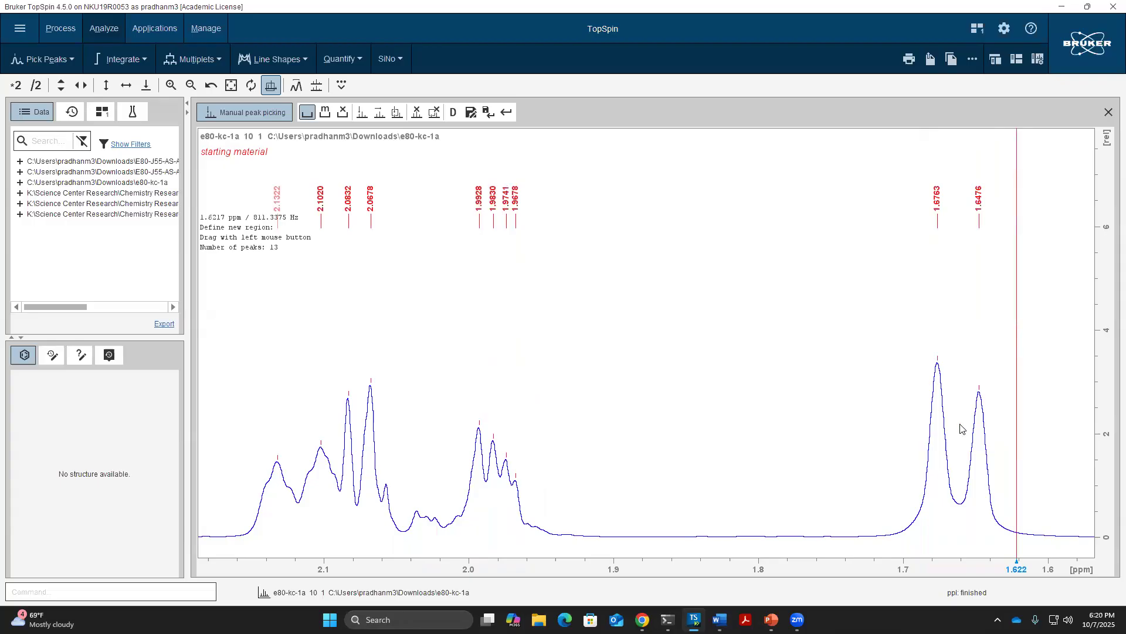
left_click(309, 112)
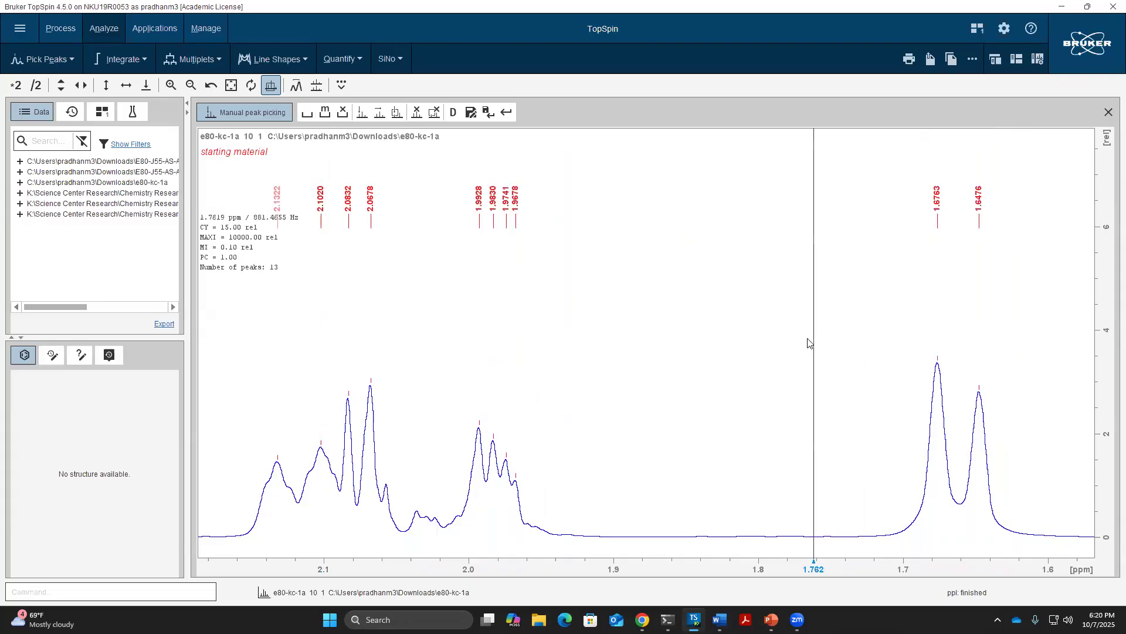
double_click(778, 324)
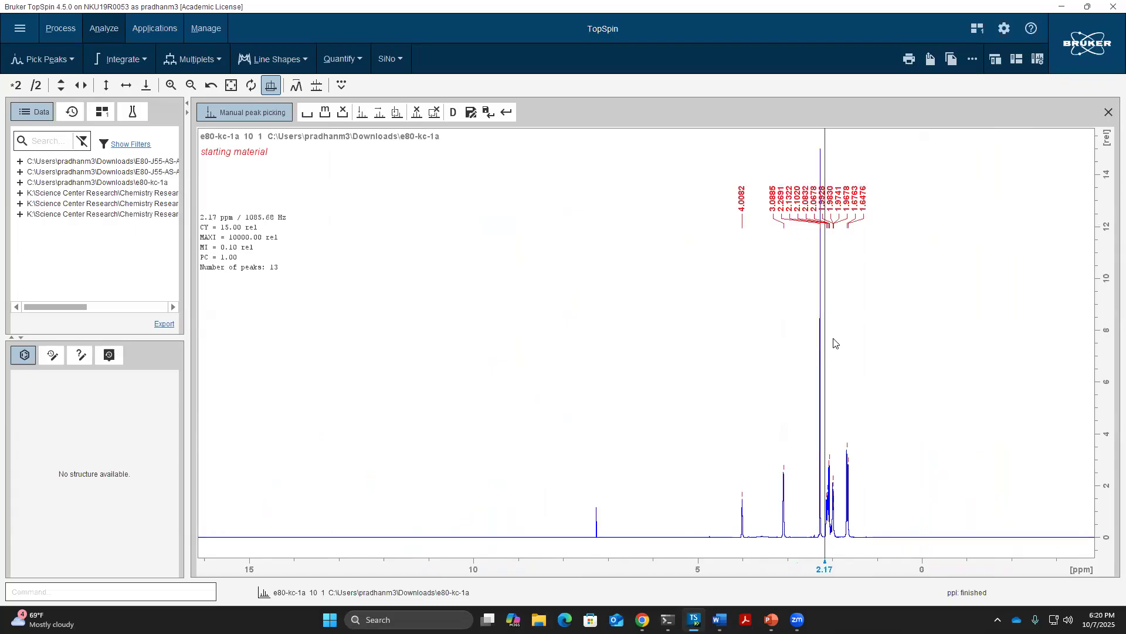
Save the picked peaks, leave peak picking, and return to the full spectrum view
left_click_drag(725, 388, 874, 407)
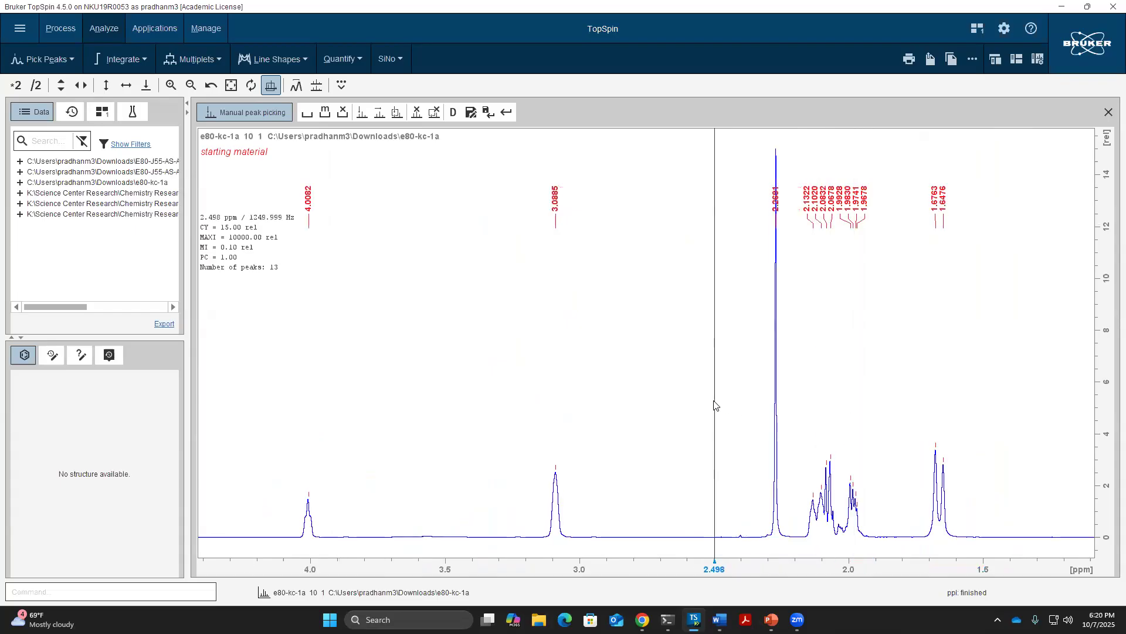
scroll(715, 404, "down", 1)
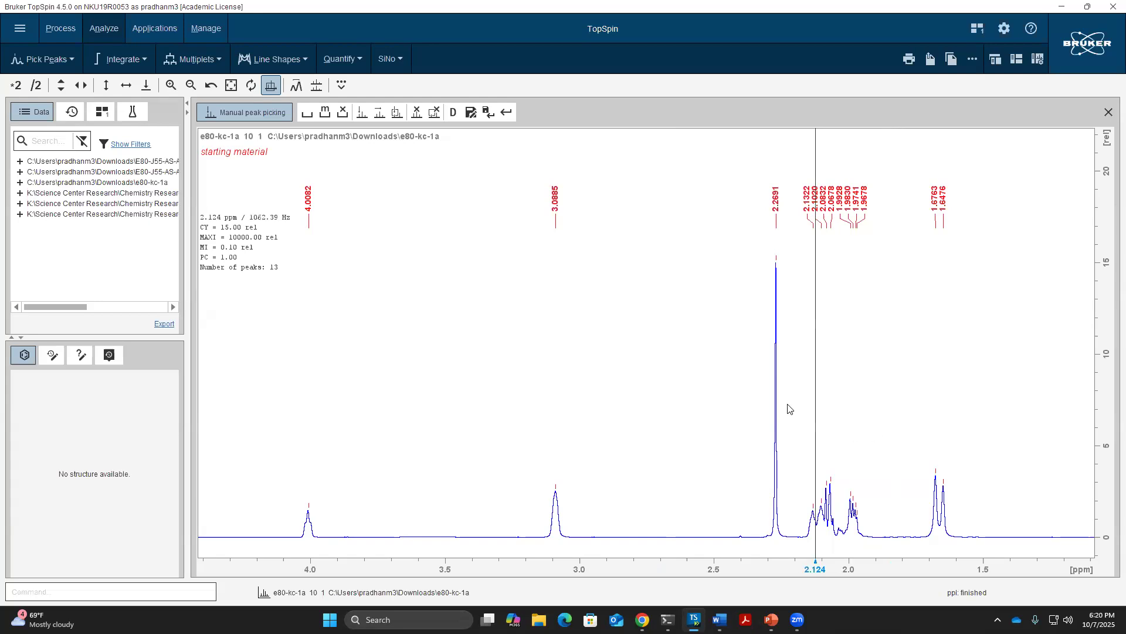
left_click(488, 113)
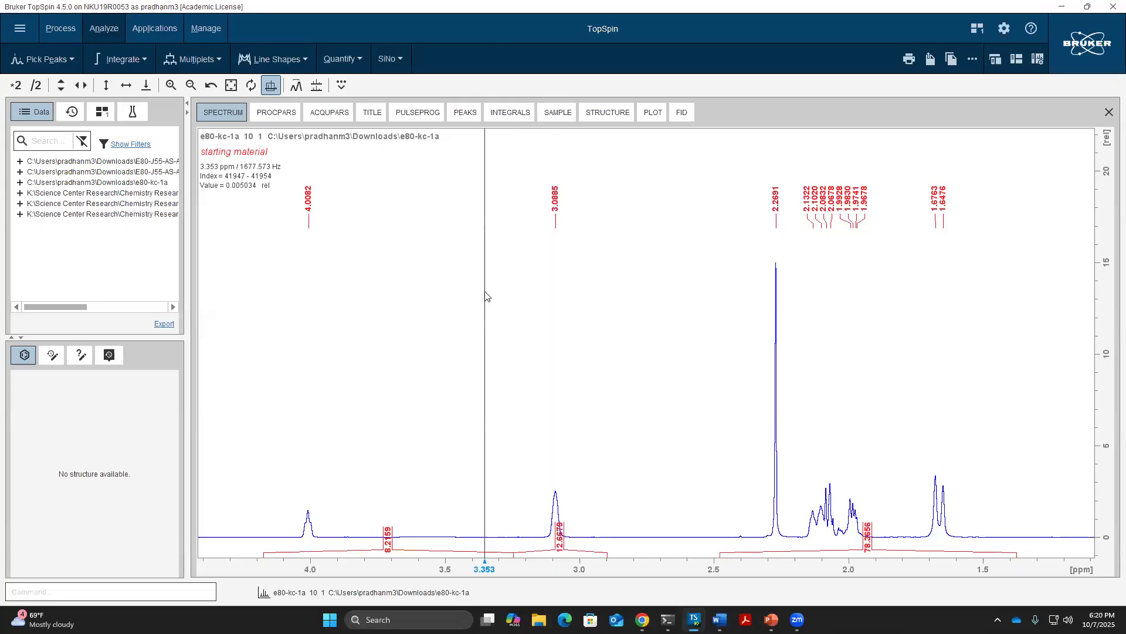
double_click(484, 292)
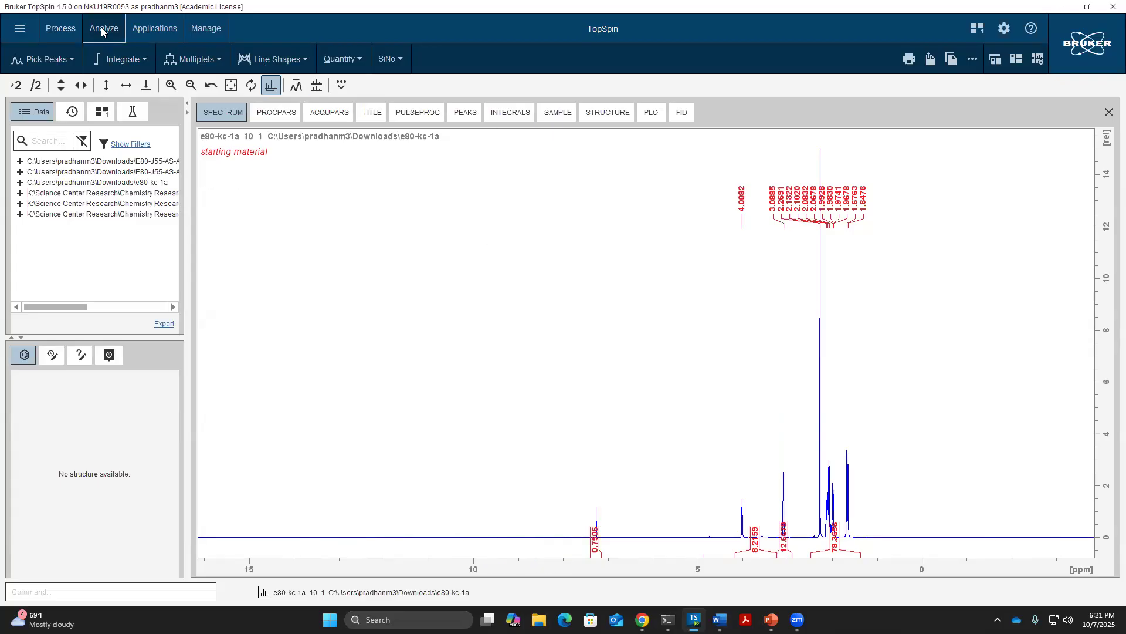
Start manual integration and delete all four existing integral regions, leaving an integral sum of 0
left_click(122, 55)
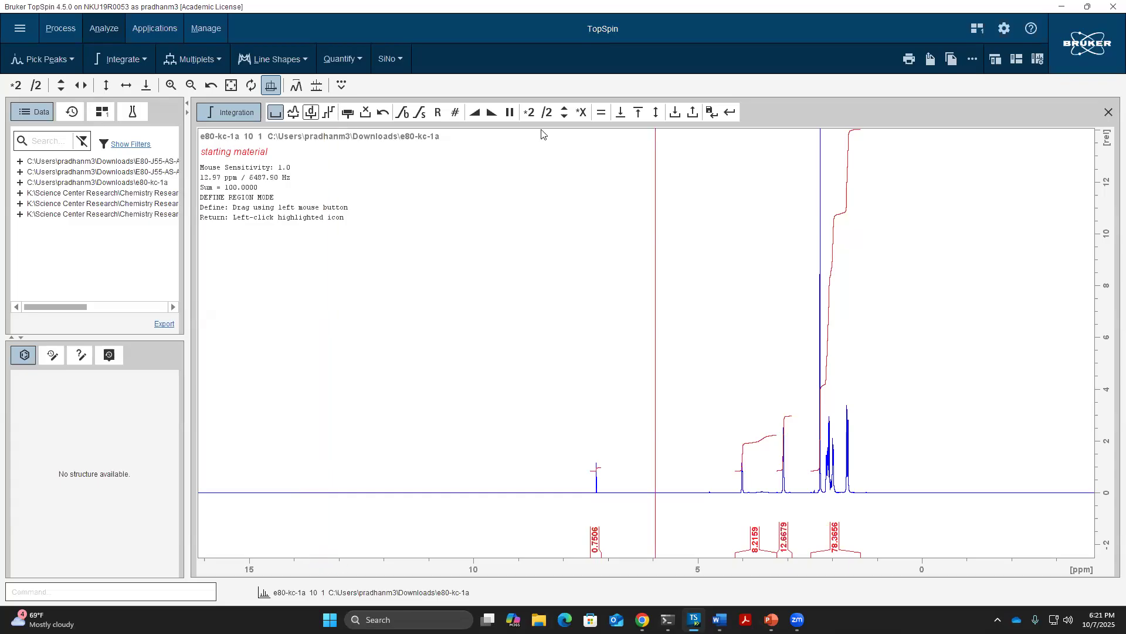
left_click(348, 115)
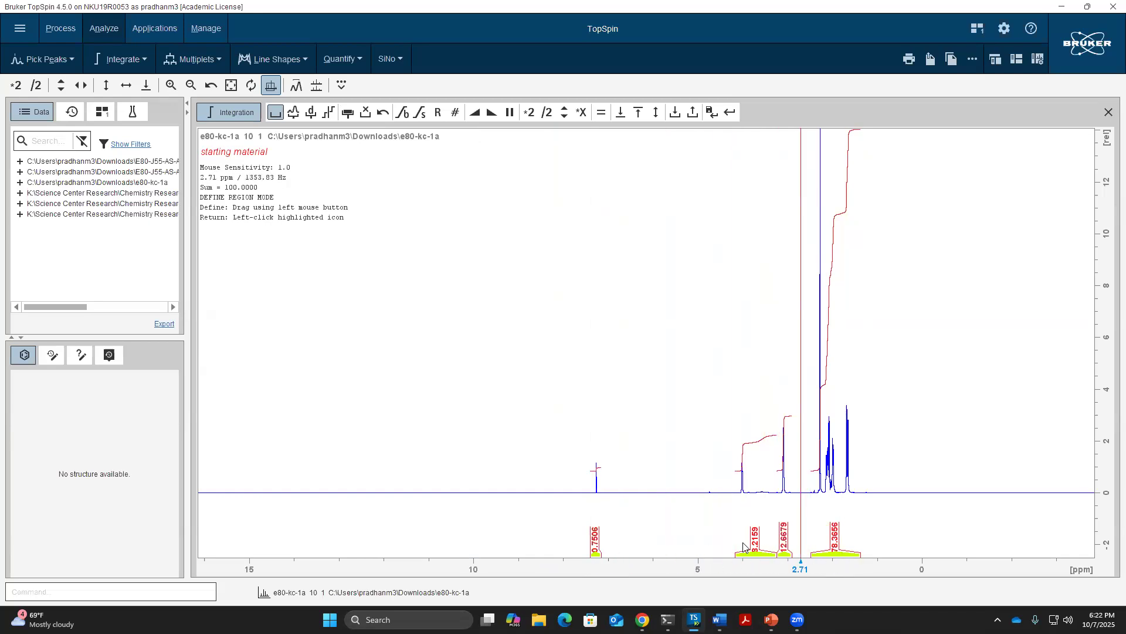
left_click(368, 116)
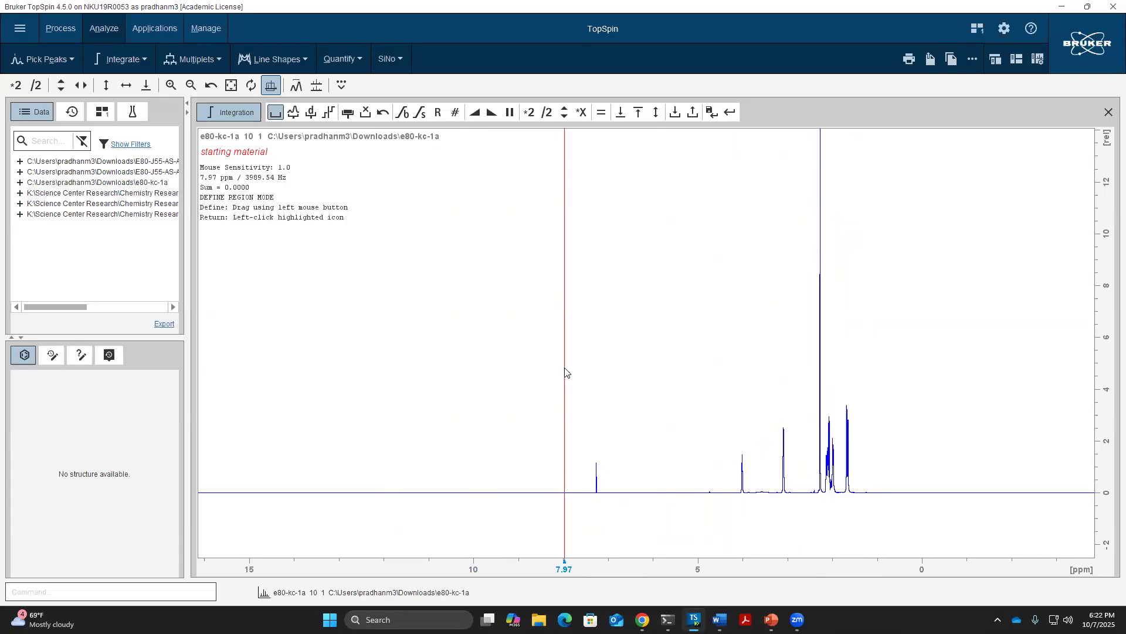
Zoom in on the peaks around 4–2 ppm and resume defining integral regions
scroll(567, 369, "down", 1)
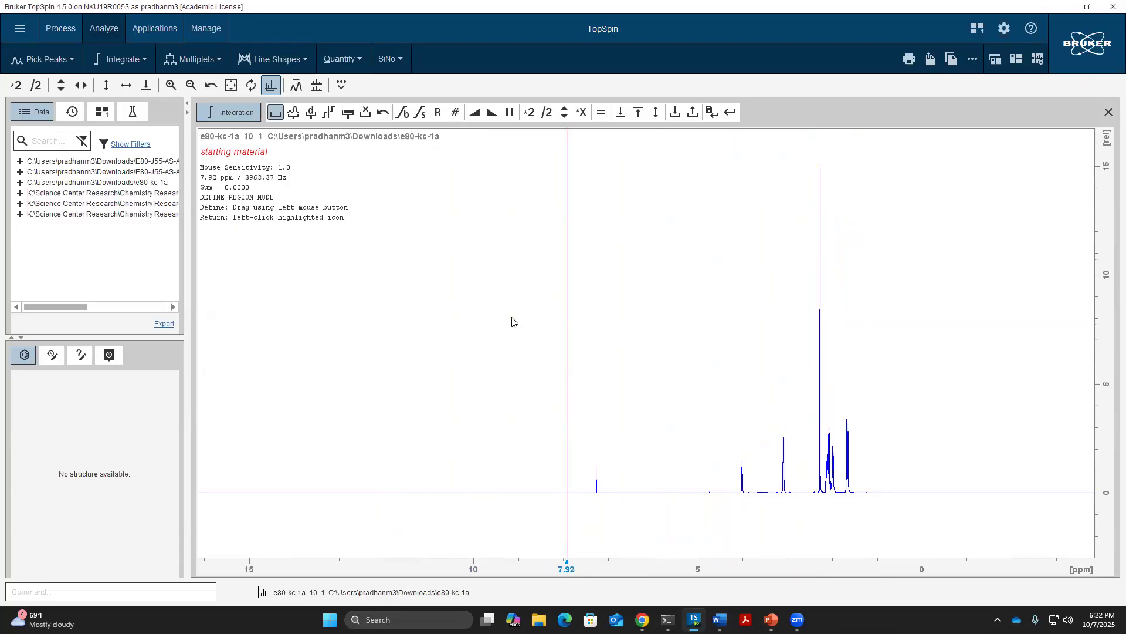
left_click(276, 112)
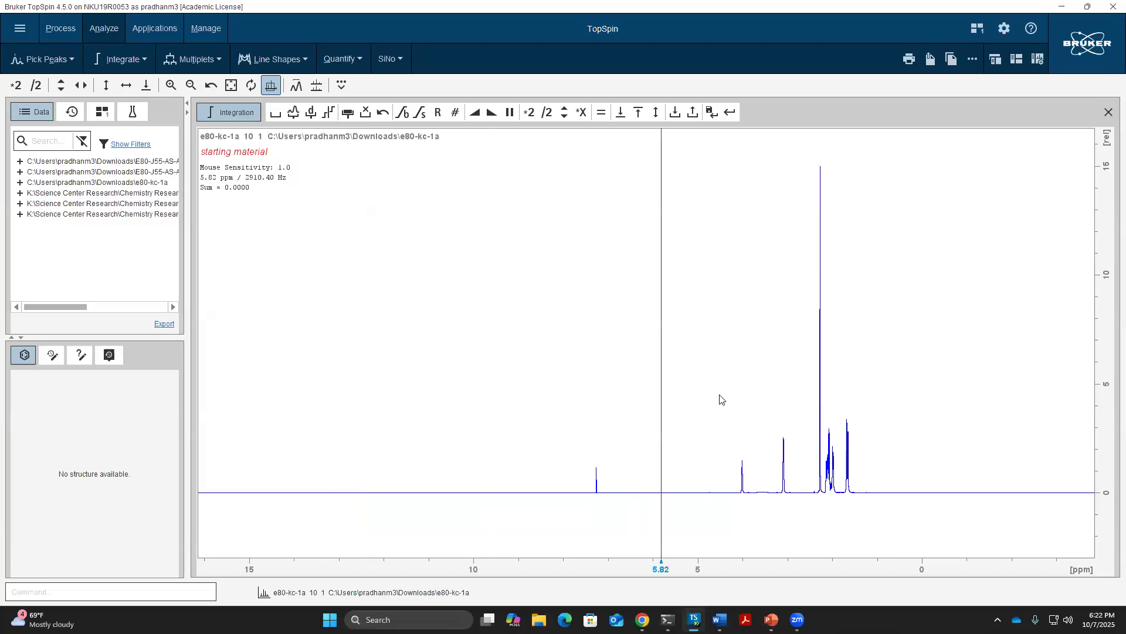
left_click_drag(723, 401, 874, 406)
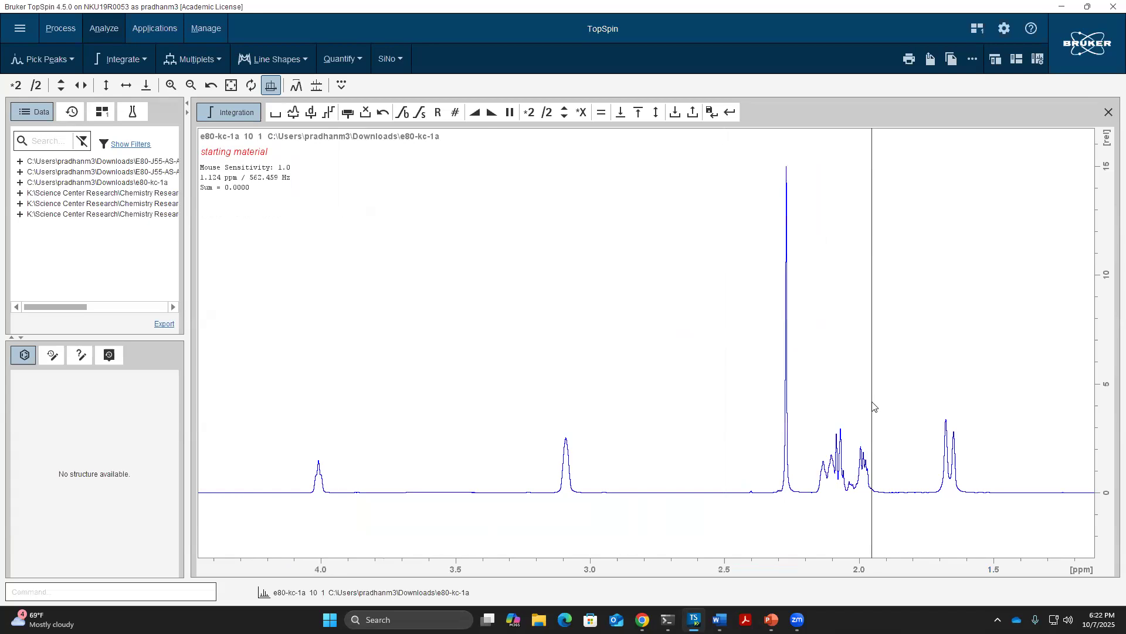
left_click_drag(279, 427, 983, 437)
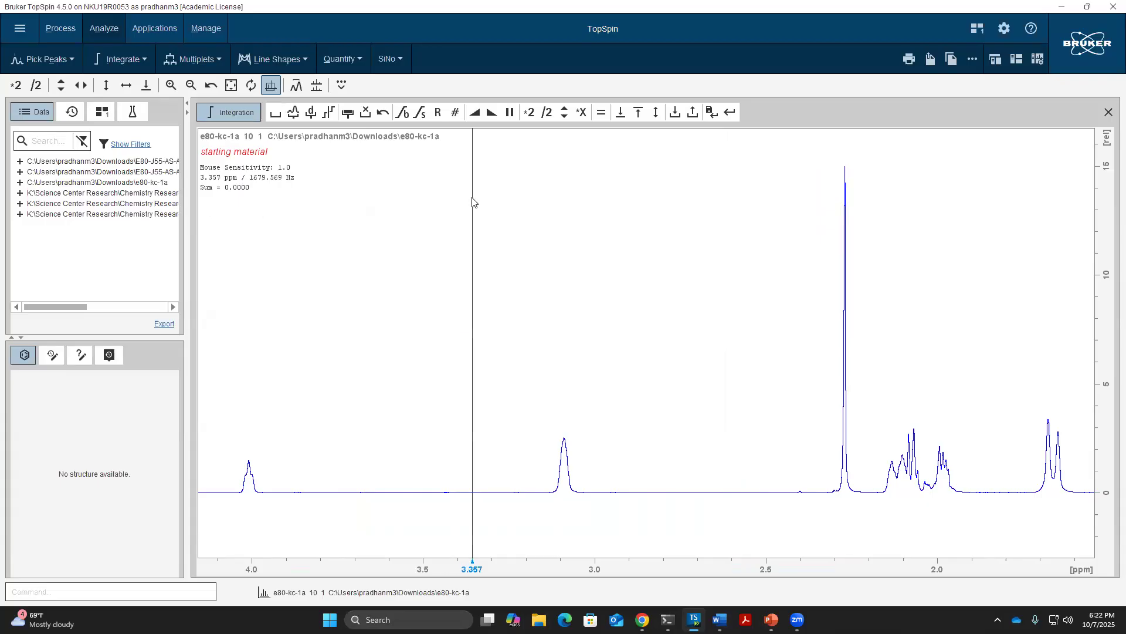
left_click(276, 113)
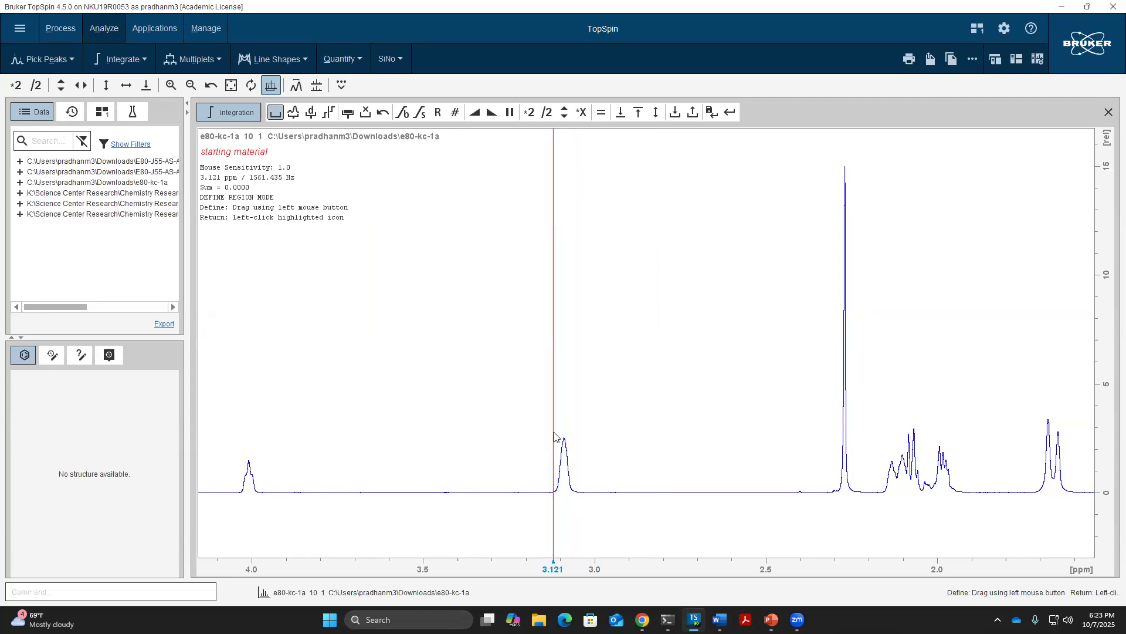
Integrate the peaks near 3.1, 4.0 and 2.27 ppm, then zoom into 2.18–1.62 ppm
left_click_drag(554, 433, 581, 437)
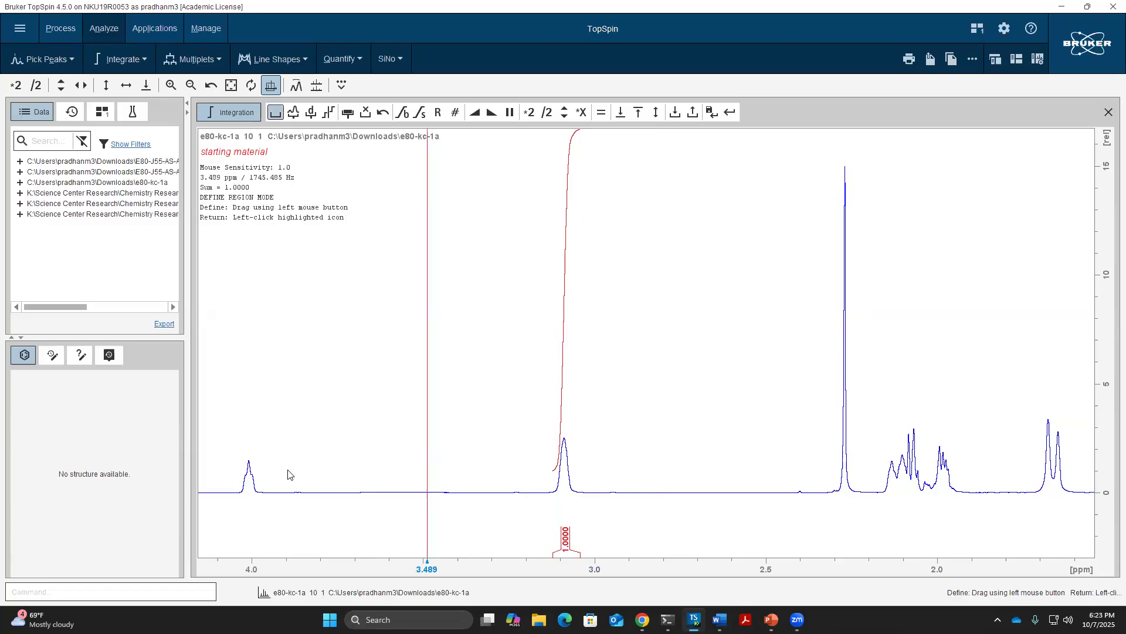
left_click_drag(242, 473, 258, 476)
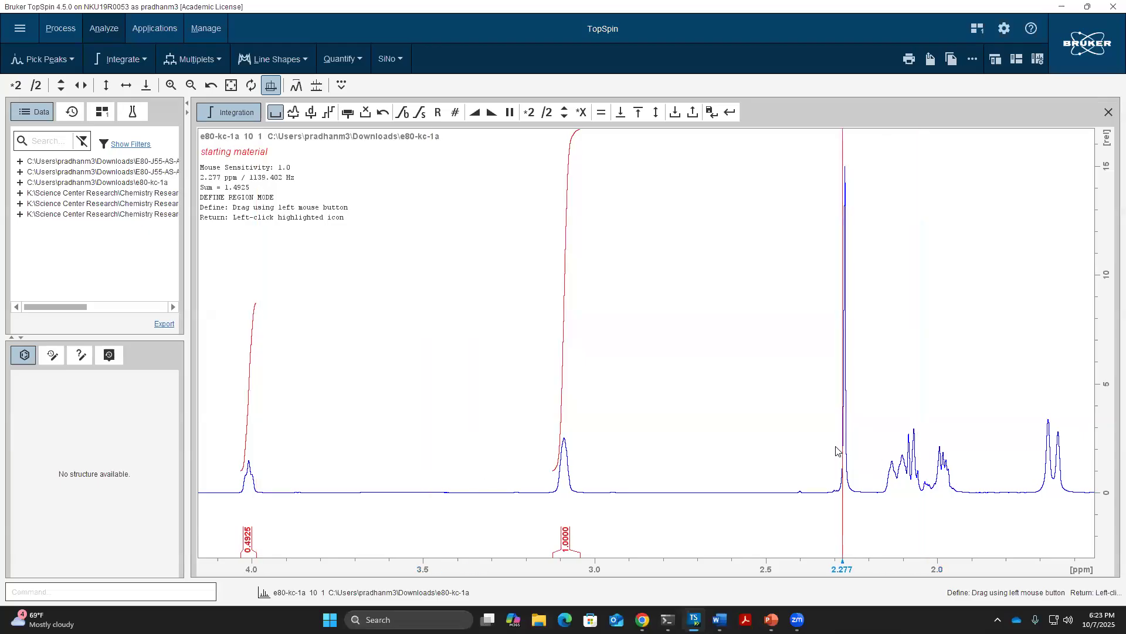
left_click_drag(838, 450, 855, 449)
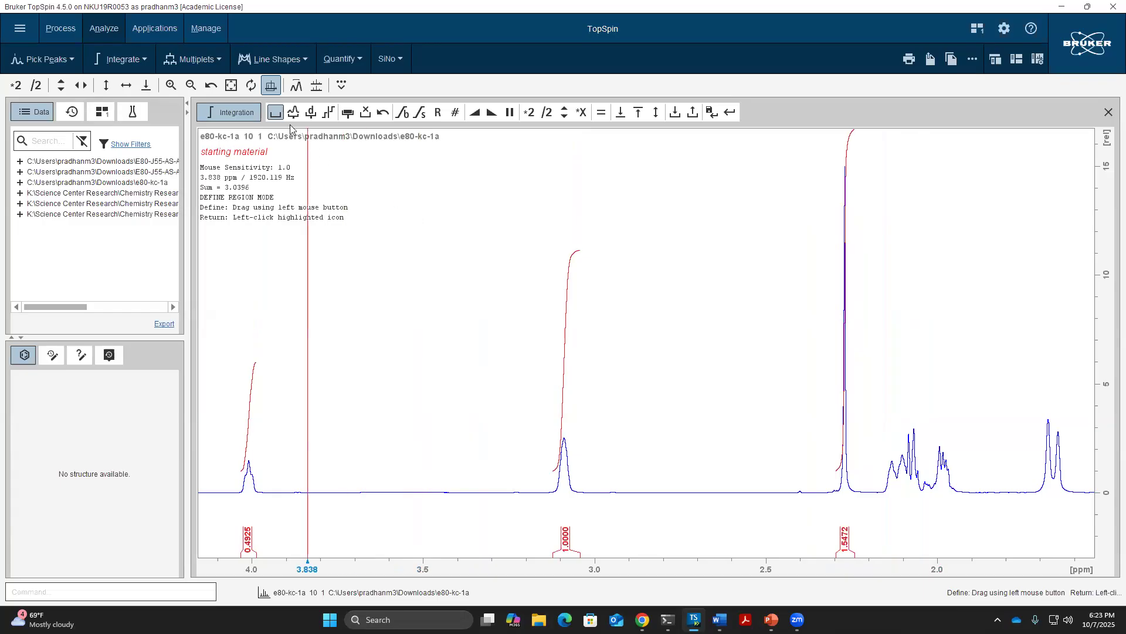
left_click(275, 114)
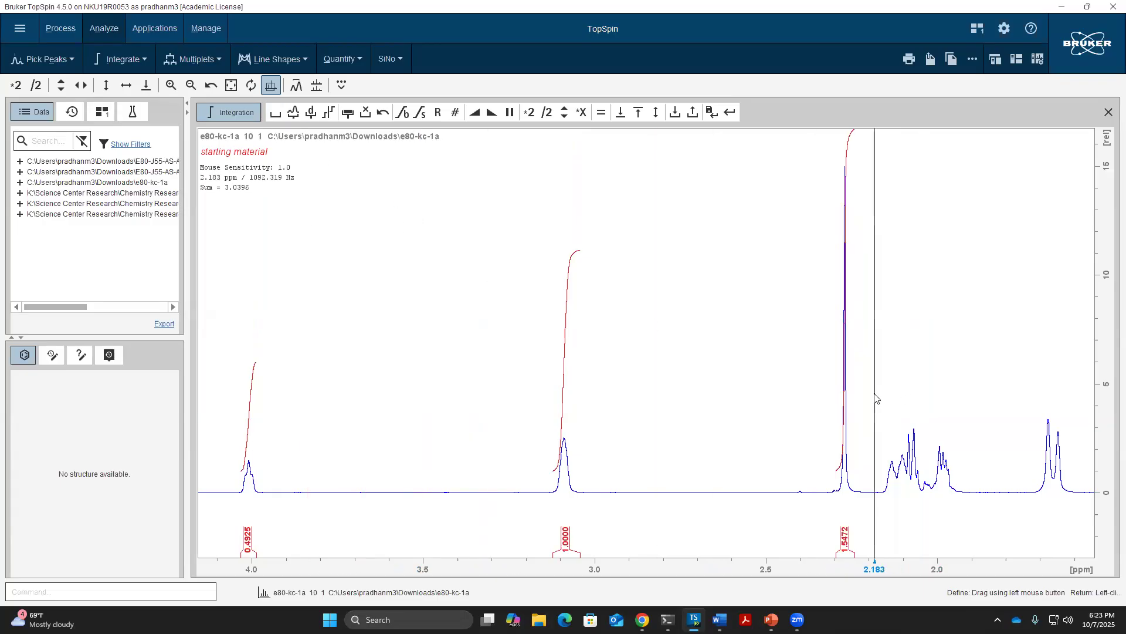
left_click_drag(876, 398, 1077, 404)
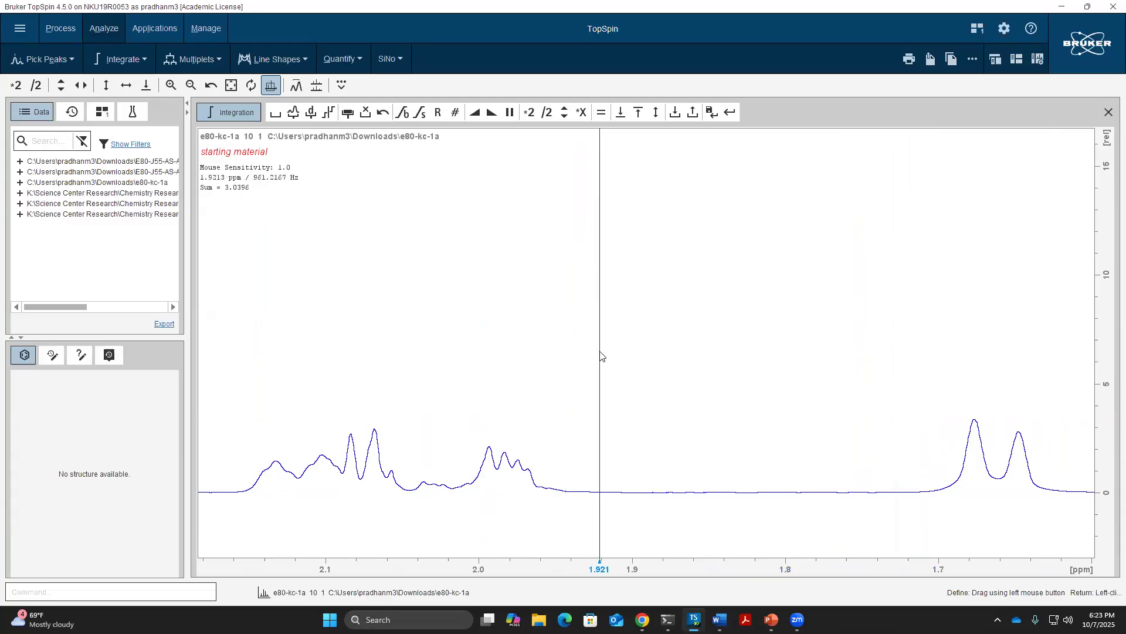
Integrate the 2.2–1.6 ppm multiplets (1.0341, 0.8255, 0.9527, 1.4972) and restore the full view
scroll(600, 356, "up", 1)
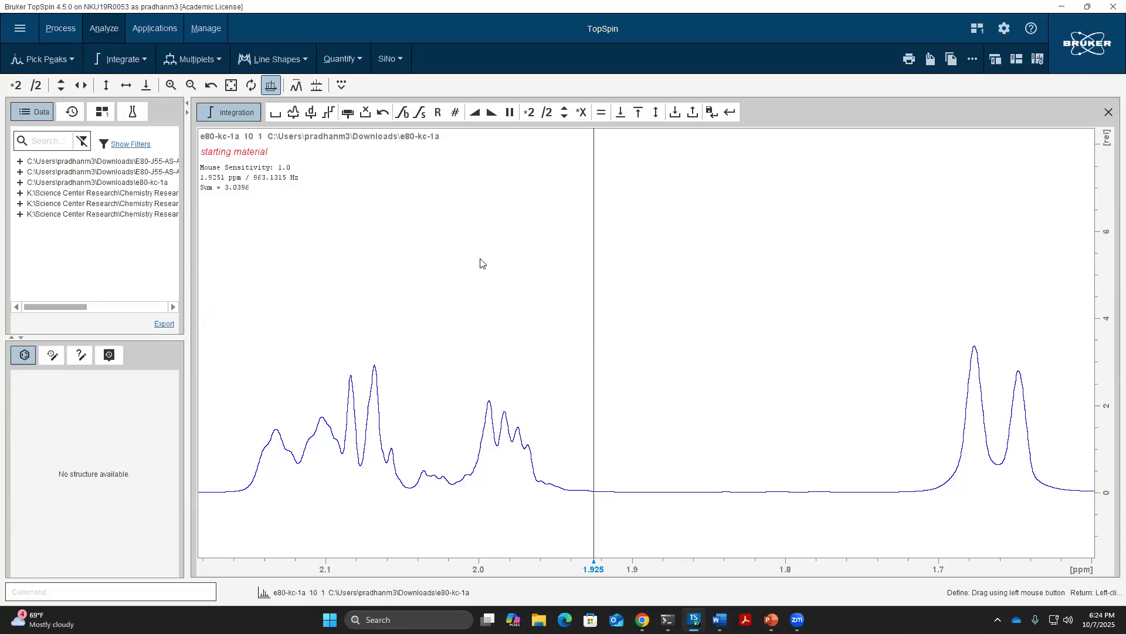
left_click(275, 113)
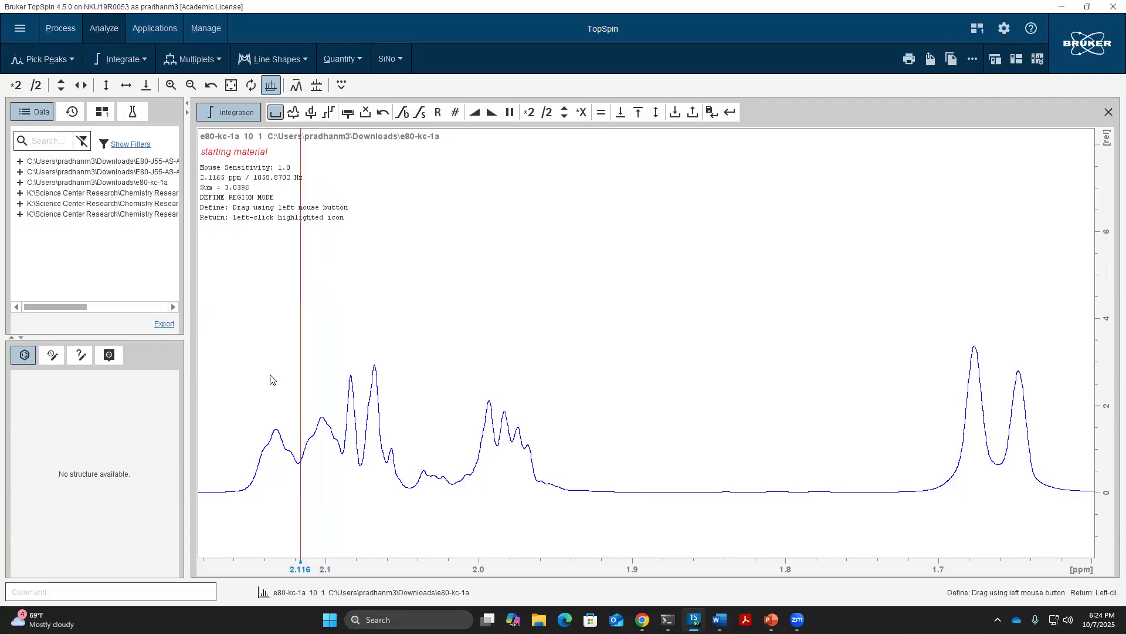
left_click_drag(251, 381, 391, 377)
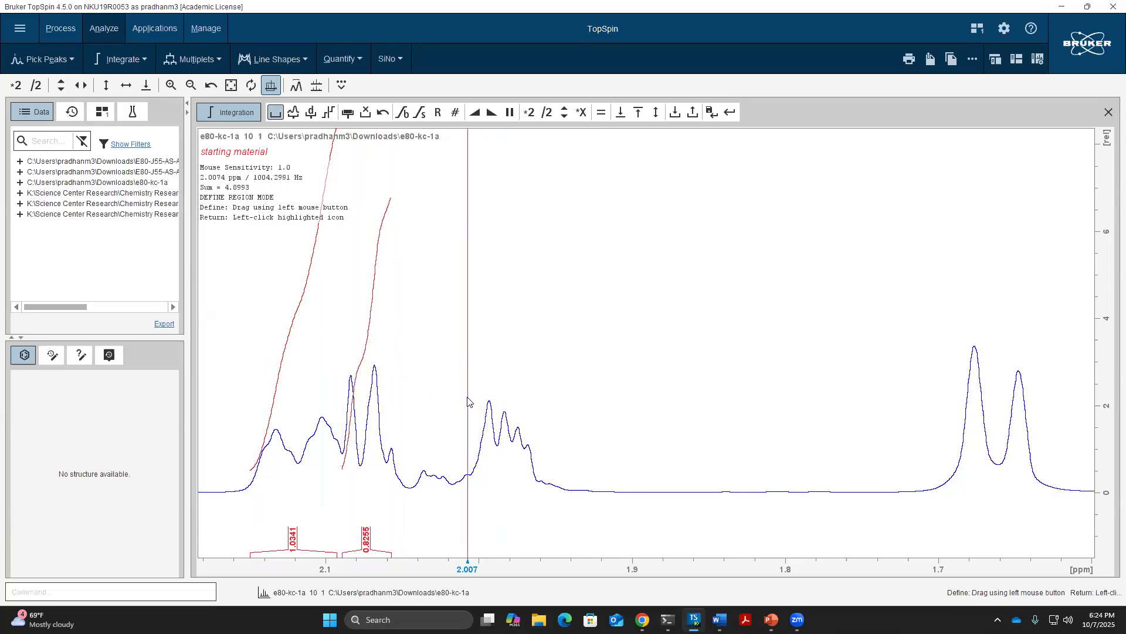
left_click_drag(468, 402, 574, 397)
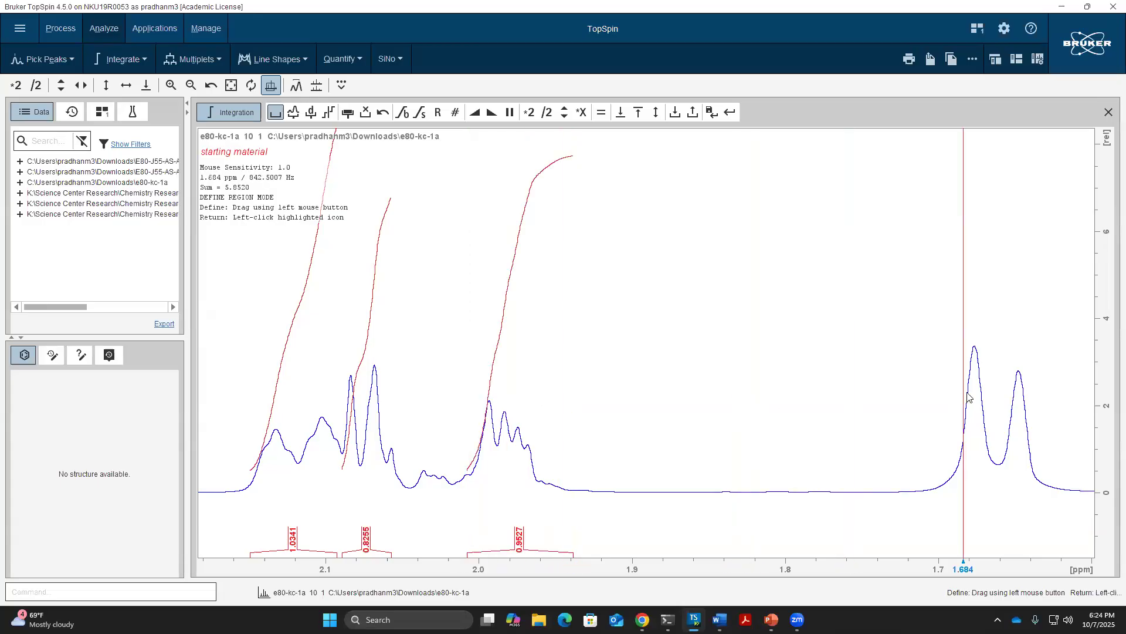
left_click_drag(927, 392, 1066, 392)
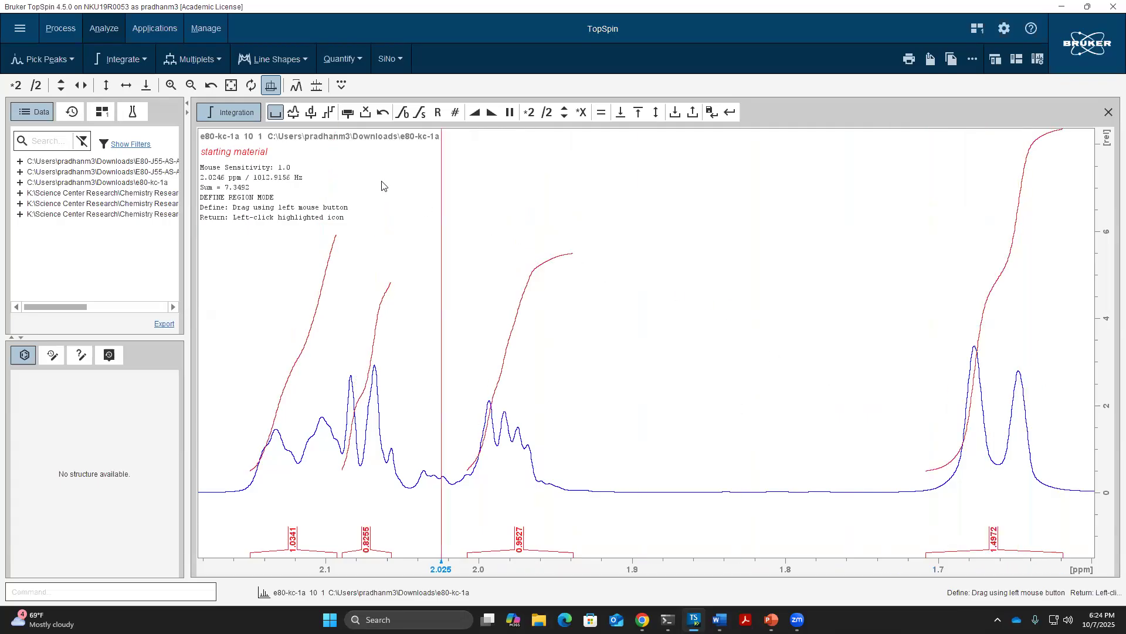
left_click(277, 112)
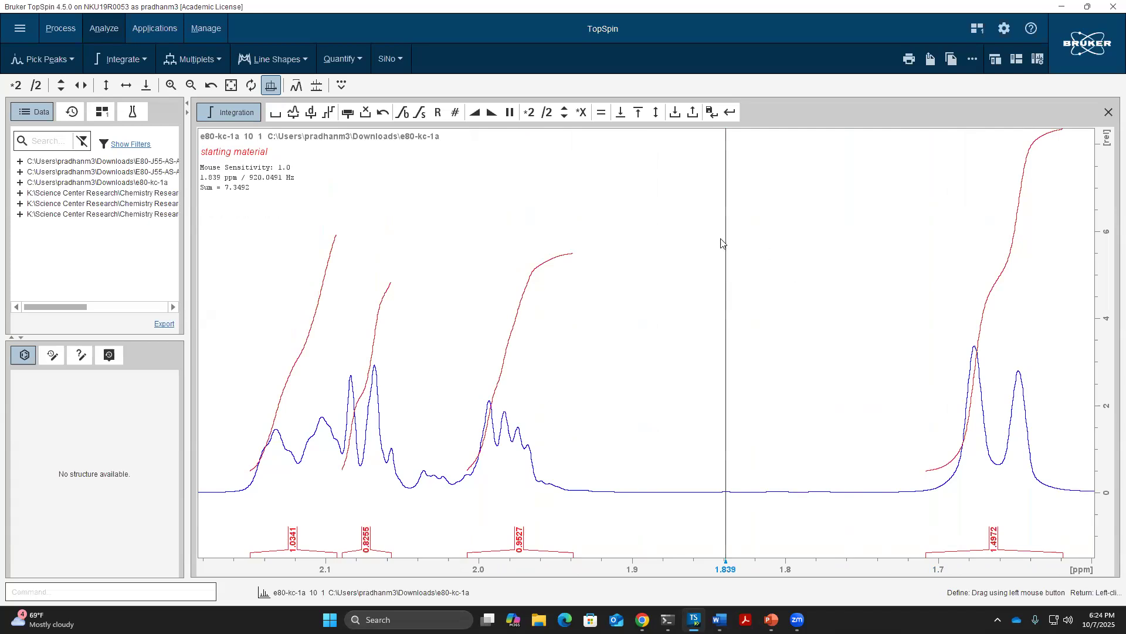
double_click(721, 274)
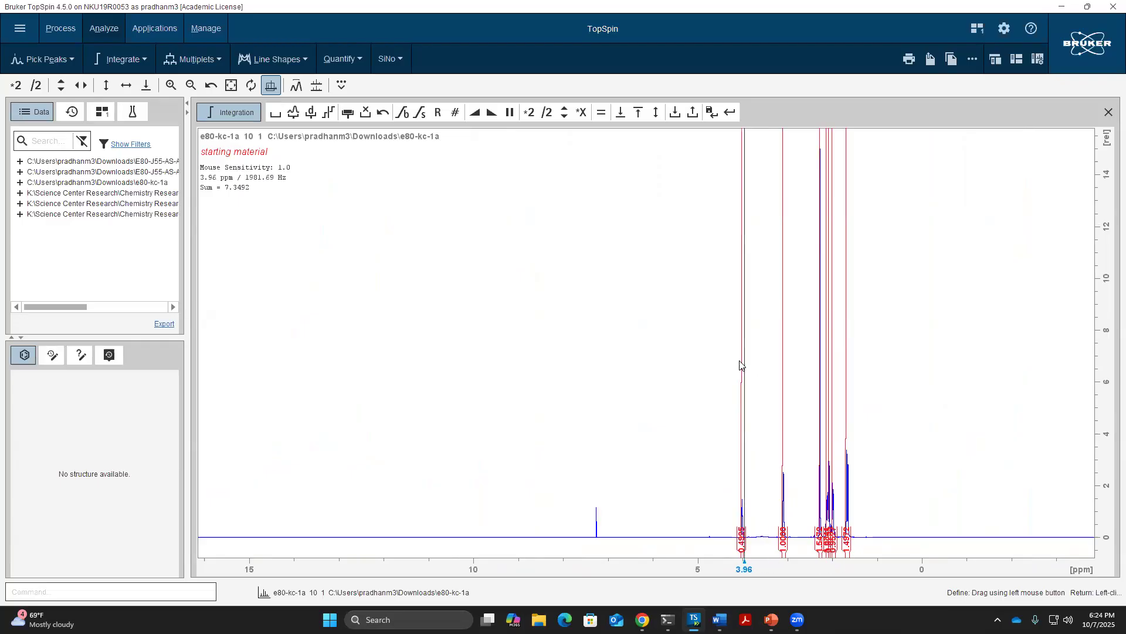
Zoom into 4.4–1.4 ppm to show all seven integral regions
left_click_drag(726, 373, 866, 386)
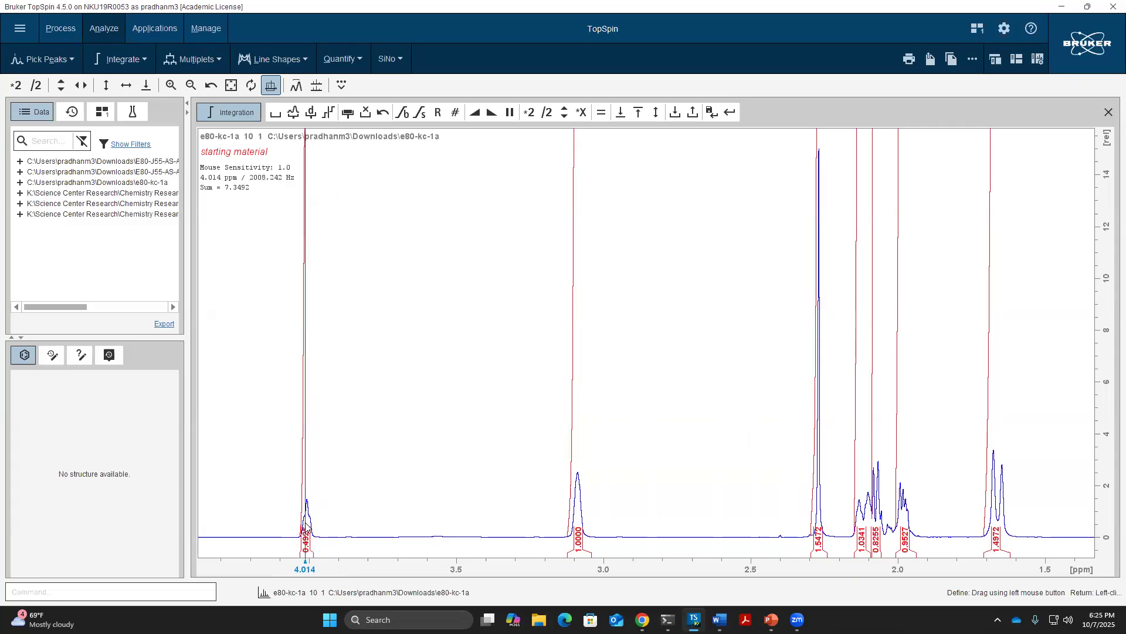
right_click(306, 530)
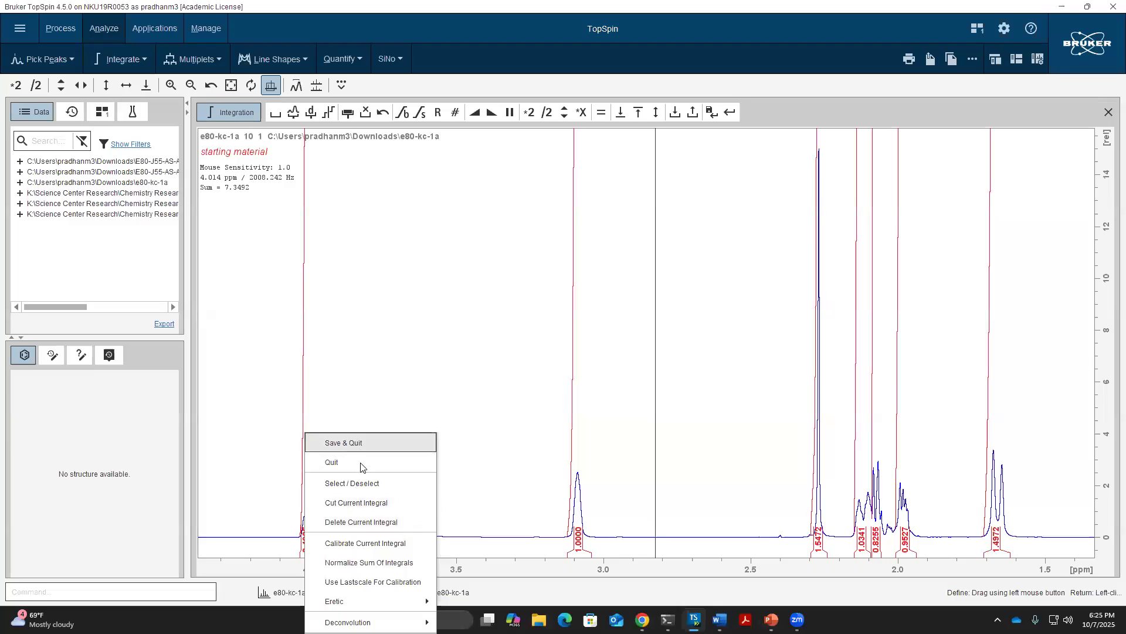
Calibrate the 4.0 ppm integral to 1, rescaling the integral sum to 14.9230
left_click(393, 548)
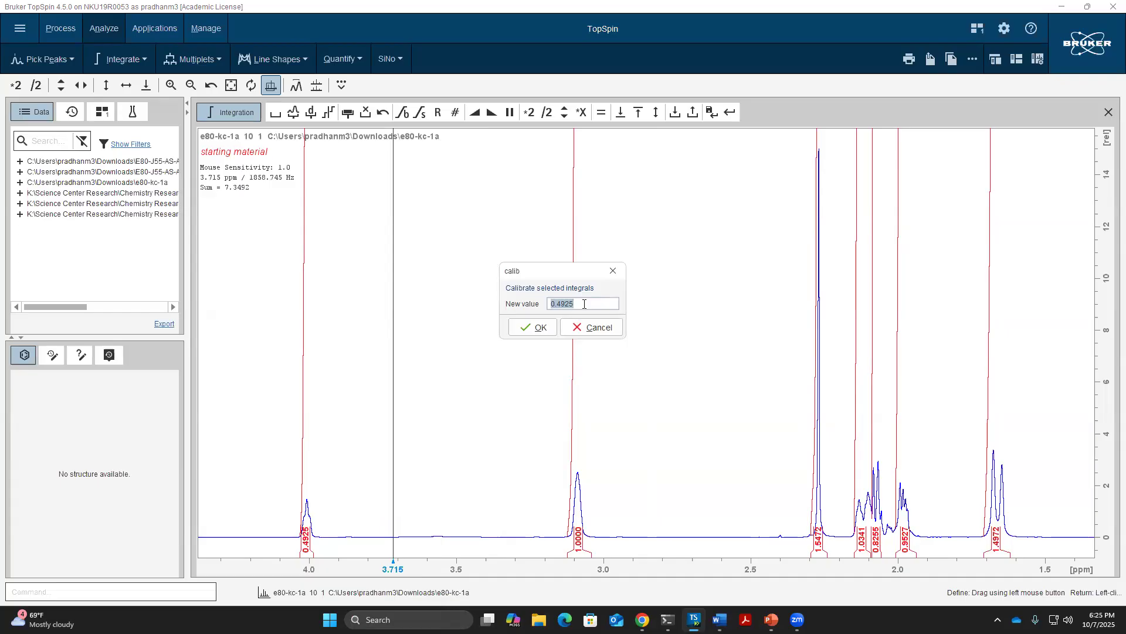
type("1")
left_click(517, 332)
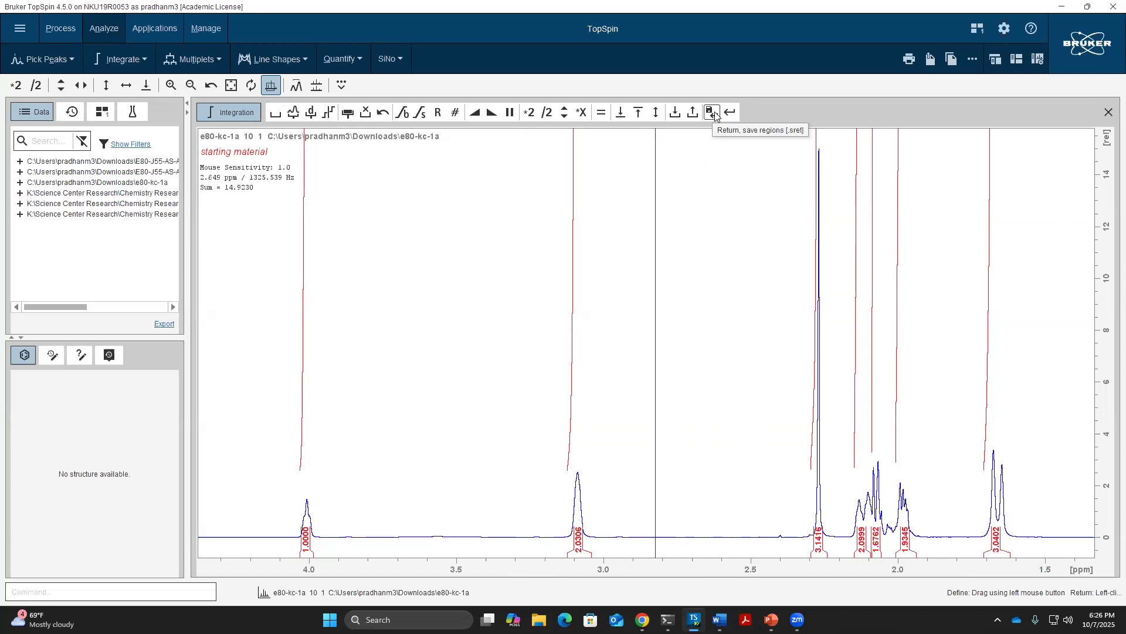
Save the integral regions, exit integration, and reduce the vertical scale
left_click(714, 112)
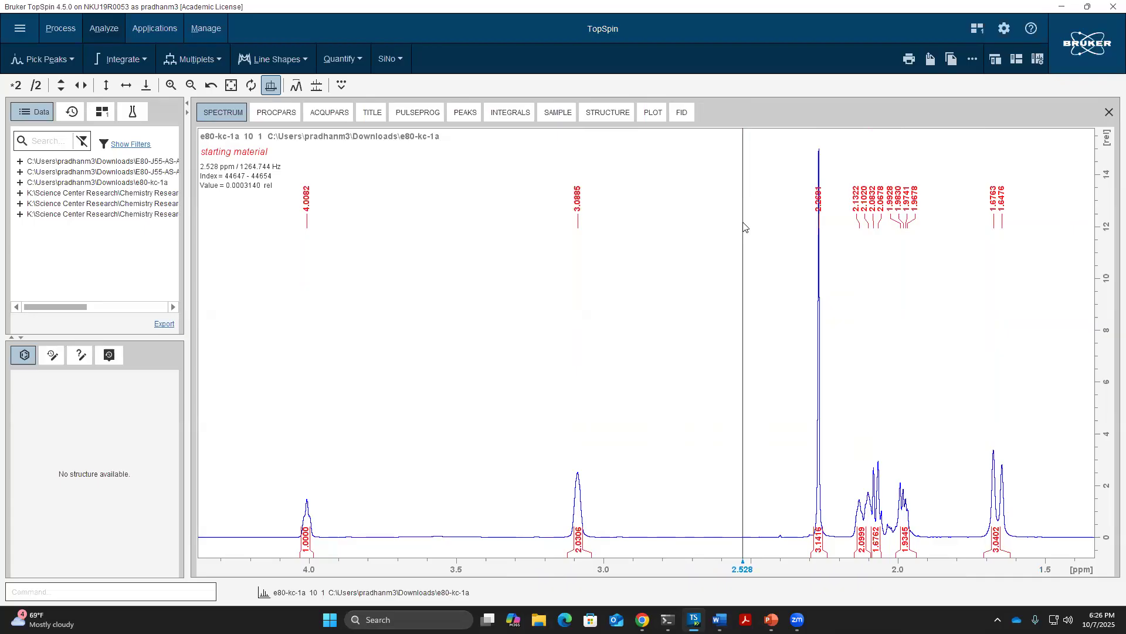
scroll(744, 227, "down", 2)
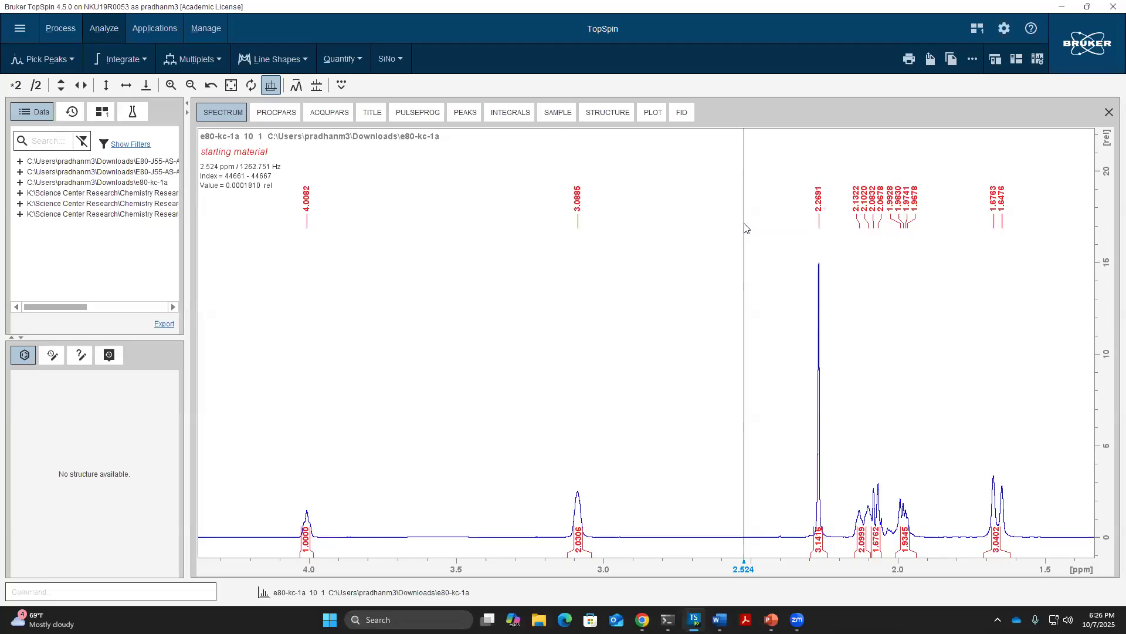